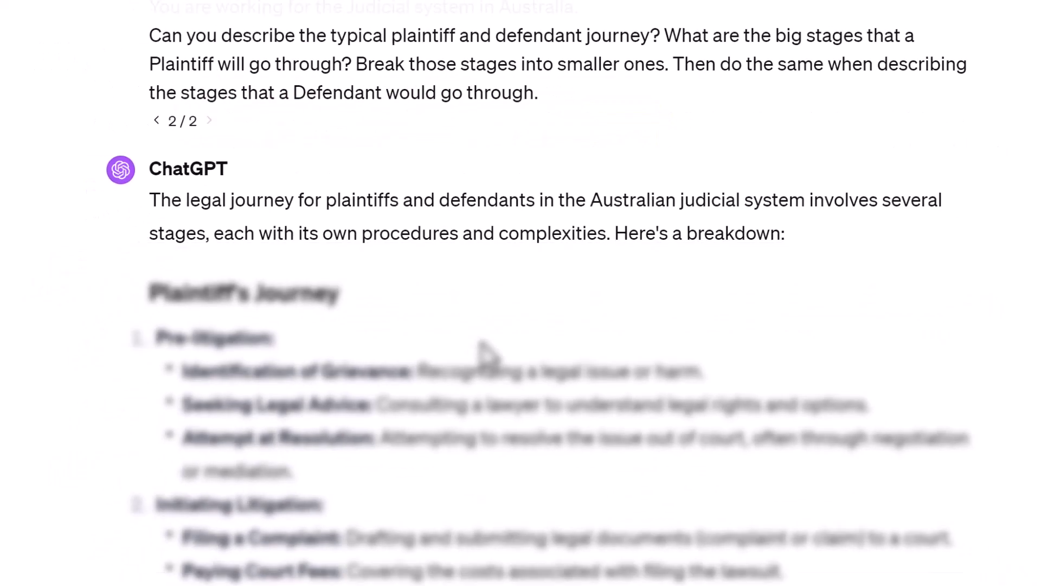
- Review ChatGPT's breakdown of the plaintiff's and defendant's journey stages, from pre-litigation to post-trial
{"action": "scroll", "coordinate": [484, 353], "scroll_direction": "down", "scroll_amount": 2}
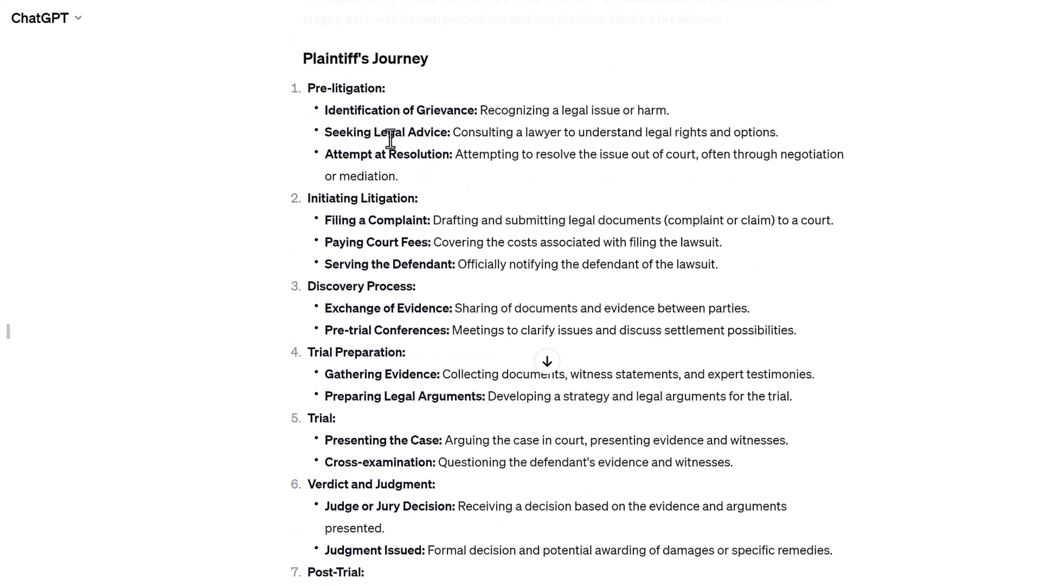
{"action": "scroll", "coordinate": [394, 265], "scroll_direction": "down", "scroll_amount": 5}
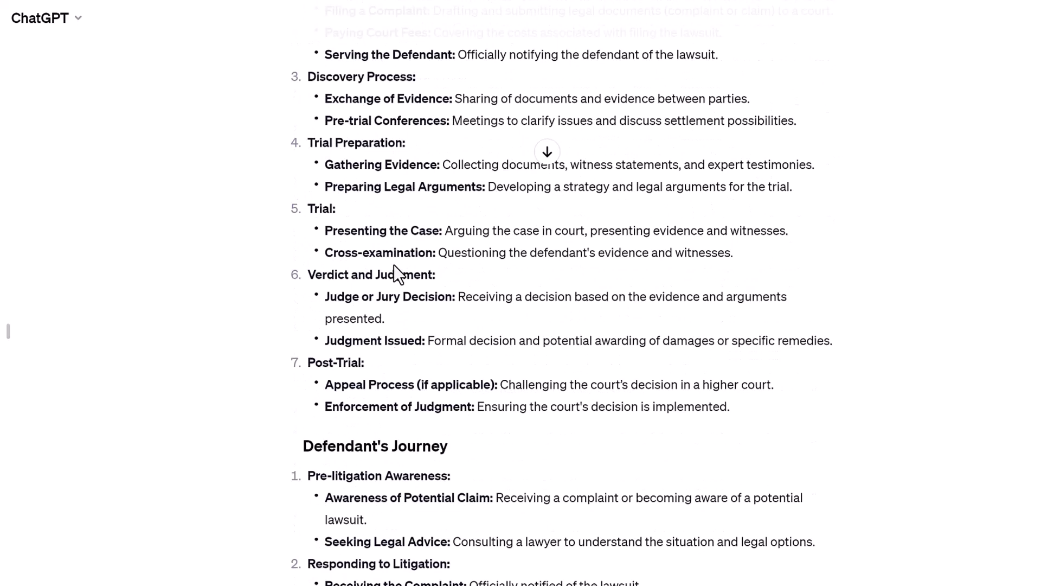
{"action": "scroll", "coordinate": [394, 264], "scroll_direction": "up", "scroll_amount": 6}
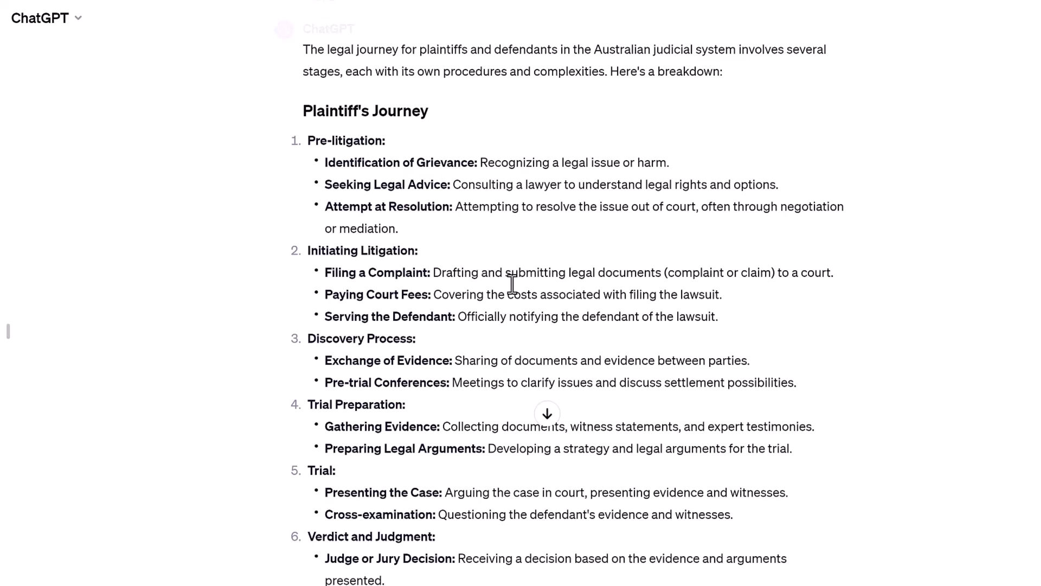
{"action": "scroll", "coordinate": [525, 407], "scroll_direction": "down", "scroll_amount": 7}
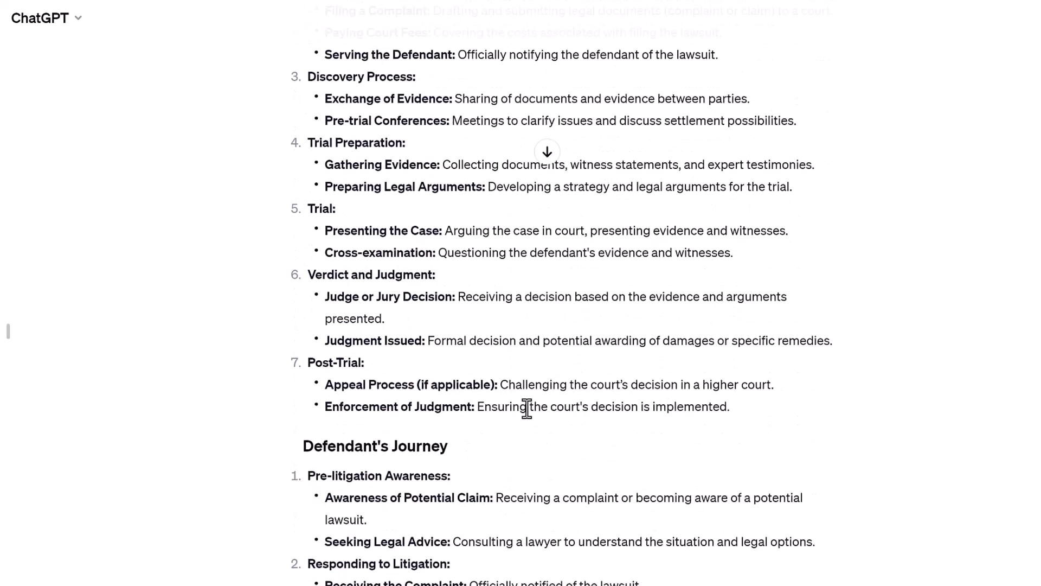
{"action": "scroll", "coordinate": [526, 409], "scroll_direction": "down", "scroll_amount": 1}
{"action": "scroll", "coordinate": [526, 408], "scroll_direction": "up", "scroll_amount": 10}
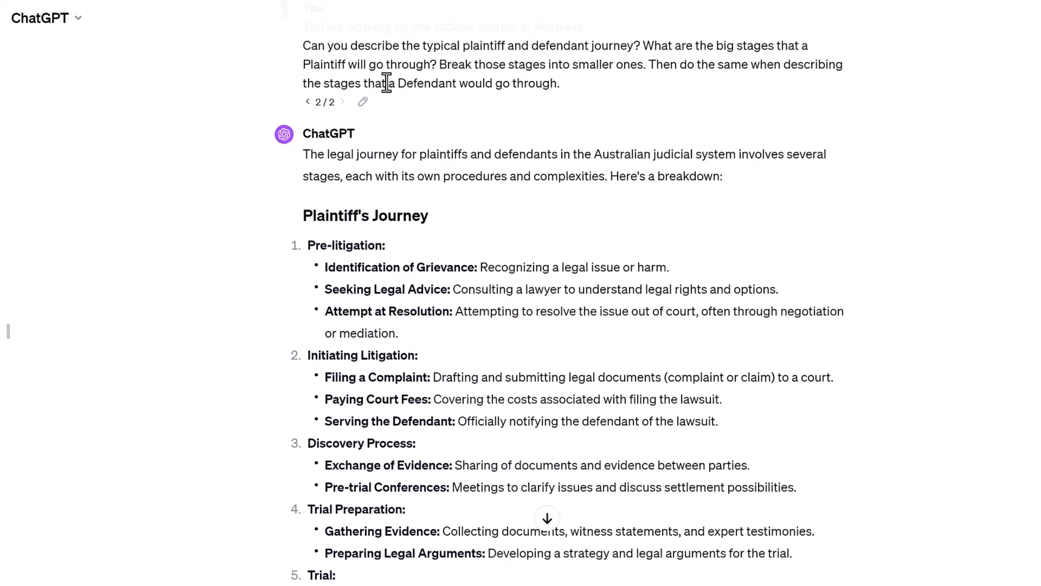
{"action": "scroll", "coordinate": [442, 404], "scroll_direction": "down", "scroll_amount": 2}
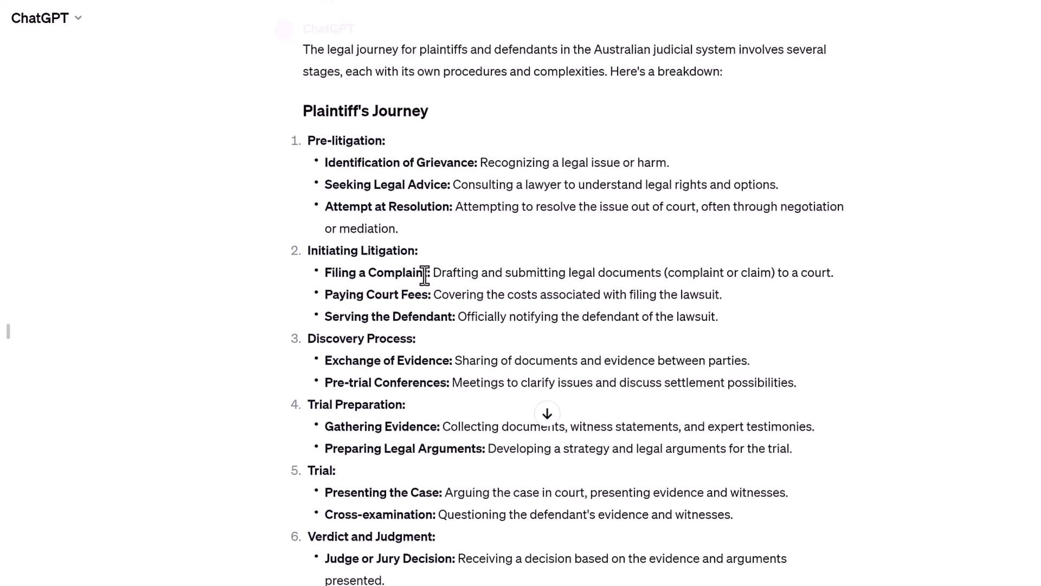
{"action": "scroll", "coordinate": [424, 275], "scroll_direction": "down", "scroll_amount": 3}
{"action": "scroll", "coordinate": [425, 275], "scroll_direction": "up", "scroll_amount": 6}
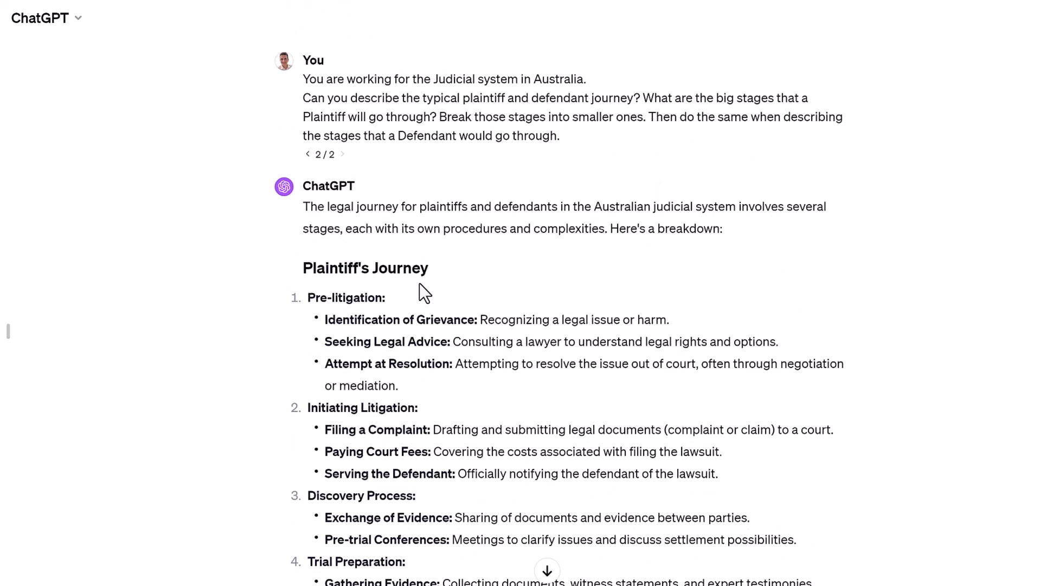
{"action": "scroll", "coordinate": [465, 415], "scroll_direction": "down", "scroll_amount": 1}
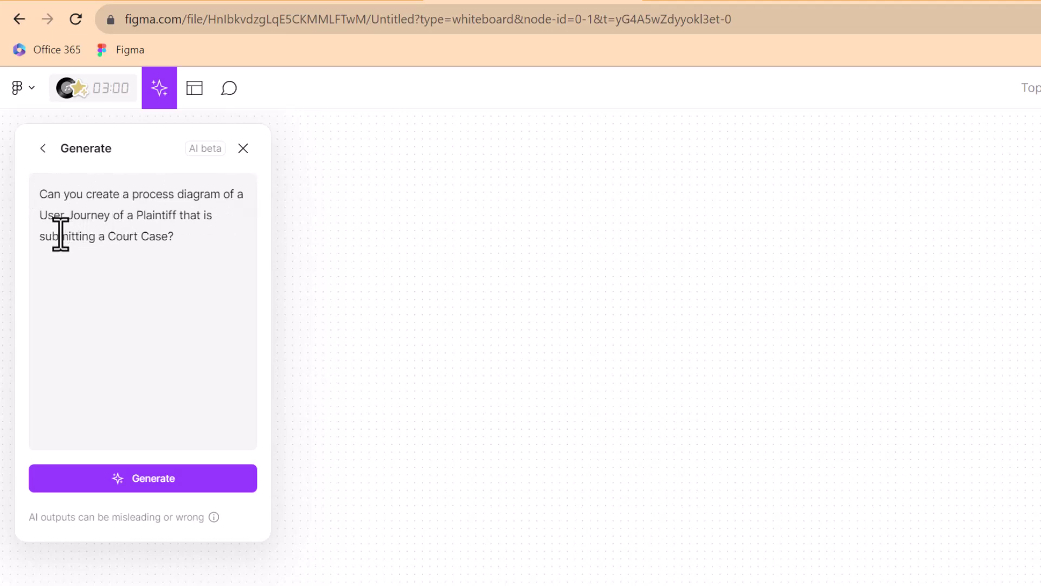
- In FigJam, generate a process diagram of a plaintiff's user journey for submitting a court case and review the whole flow chart
{"action": "left_click", "coordinate": [160, 478]}
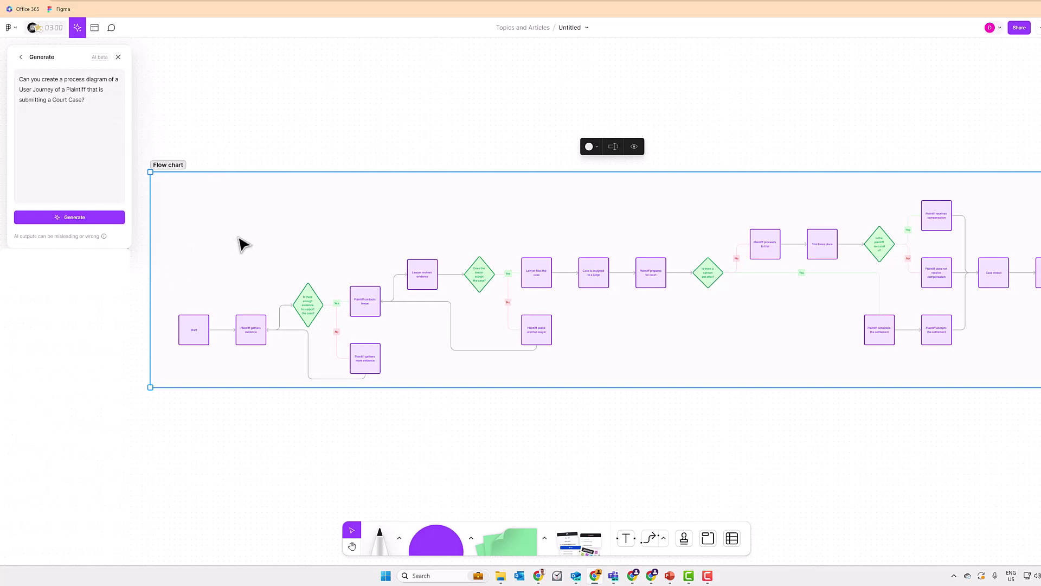
{"action": "scroll", "coordinate": [242, 244], "scroll_direction": "up", "scroll_amount": 5}
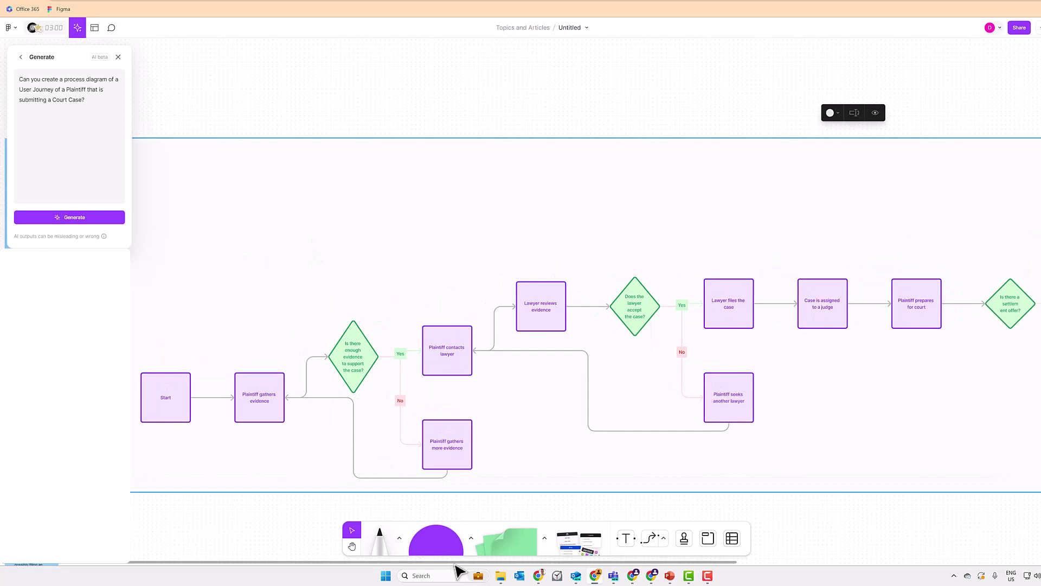
{"action": "scroll", "coordinate": [380, 353], "scroll_direction": "right", "scroll_amount": 3}
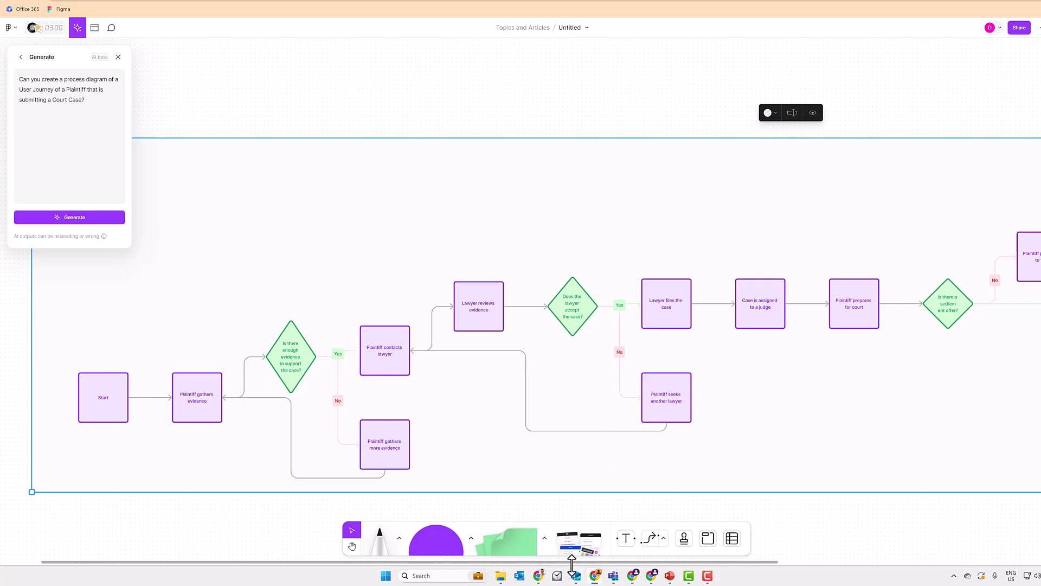
{"action": "left_click_drag", "start_coordinate": [576, 567], "coordinate": [903, 570]}
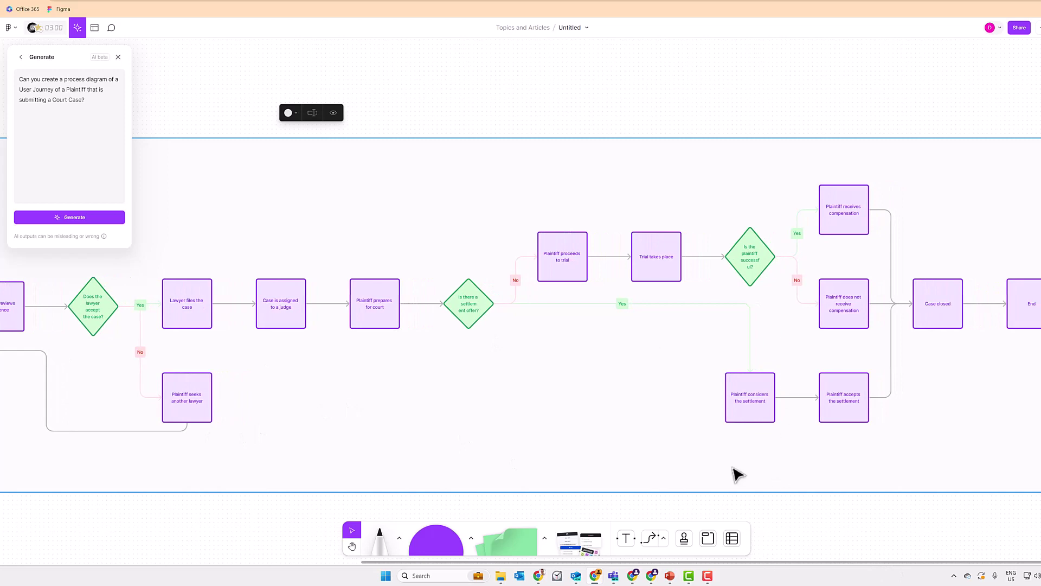
{"action": "scroll", "coordinate": [736, 472], "scroll_direction": "down", "scroll_amount": 2}
{"action": "left_click_drag", "start_coordinate": [725, 567], "coordinate": [468, 551]}
{"action": "scroll", "coordinate": [522, 173], "scroll_direction": "down", "scroll_amount": 3}
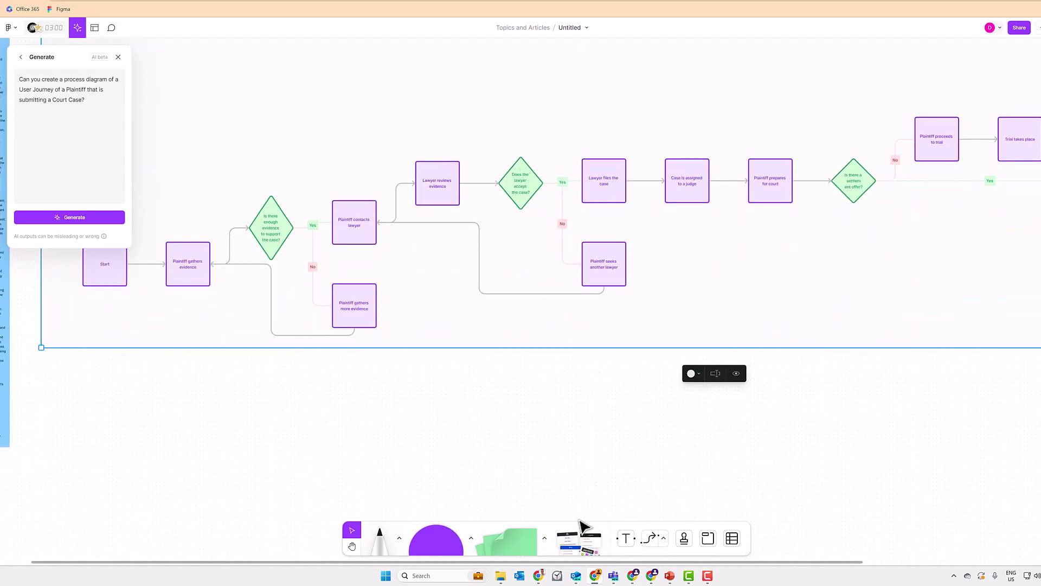
- Add the Jambot widget to the board and place it in the empty area below the flow chart
{"action": "left_click", "coordinate": [582, 547]}
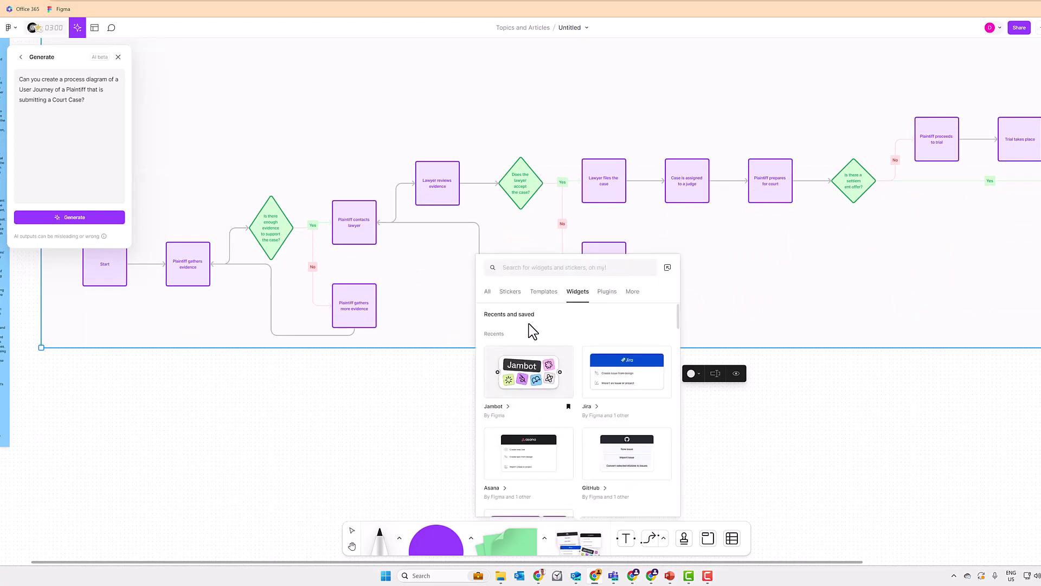
{"action": "left_click", "coordinate": [526, 378]}
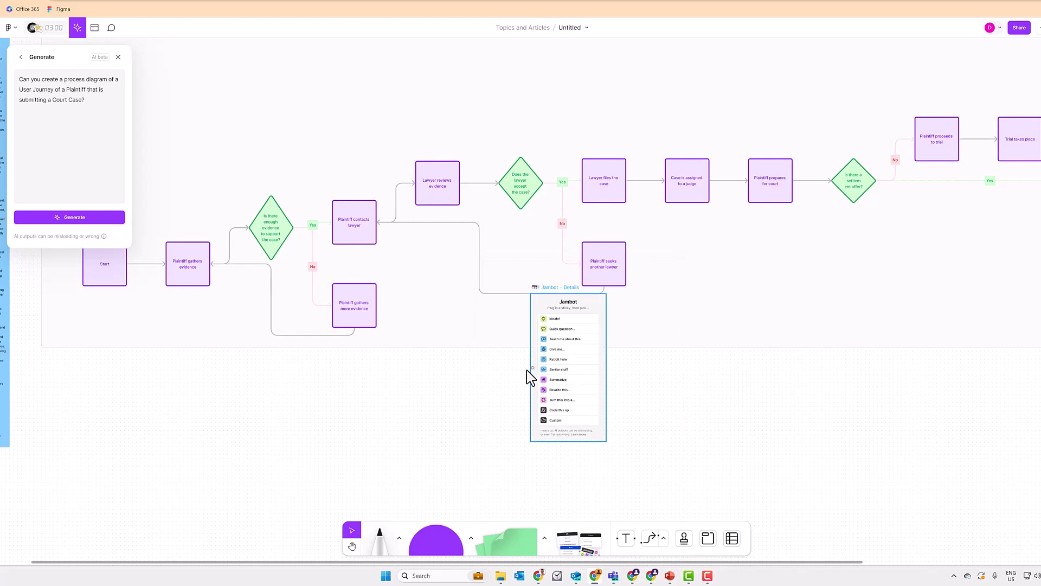
{"action": "scroll", "coordinate": [570, 382], "scroll_direction": "up", "scroll_amount": 5}
{"action": "left_click_drag", "start_coordinate": [595, 249], "coordinate": [784, 381]}
{"action": "scroll", "coordinate": [838, 449], "scroll_direction": "down", "scroll_amount": 5}
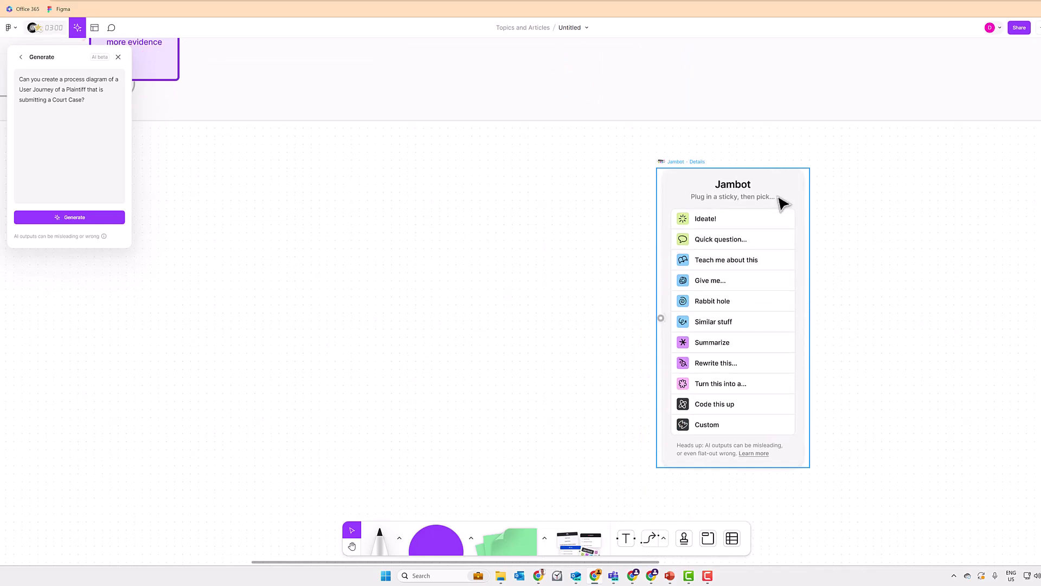
- Choose Jambot's "Give me..." action and replace its sample sticky text with the copied Plaintiff's Journey breakdown
{"action": "left_click", "coordinate": [711, 283]}
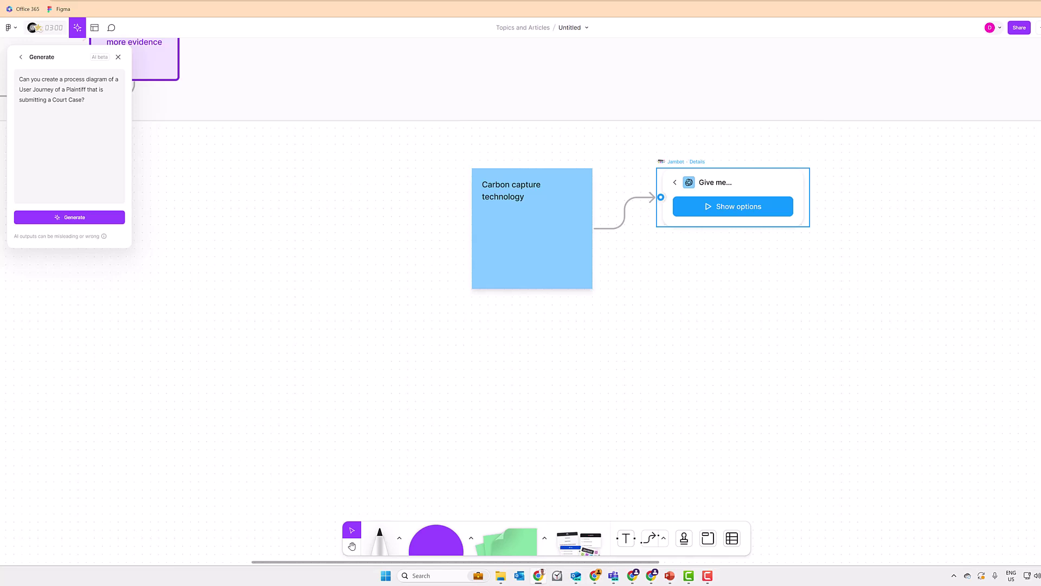
{"action": "double_click", "coordinate": [506, 191]}
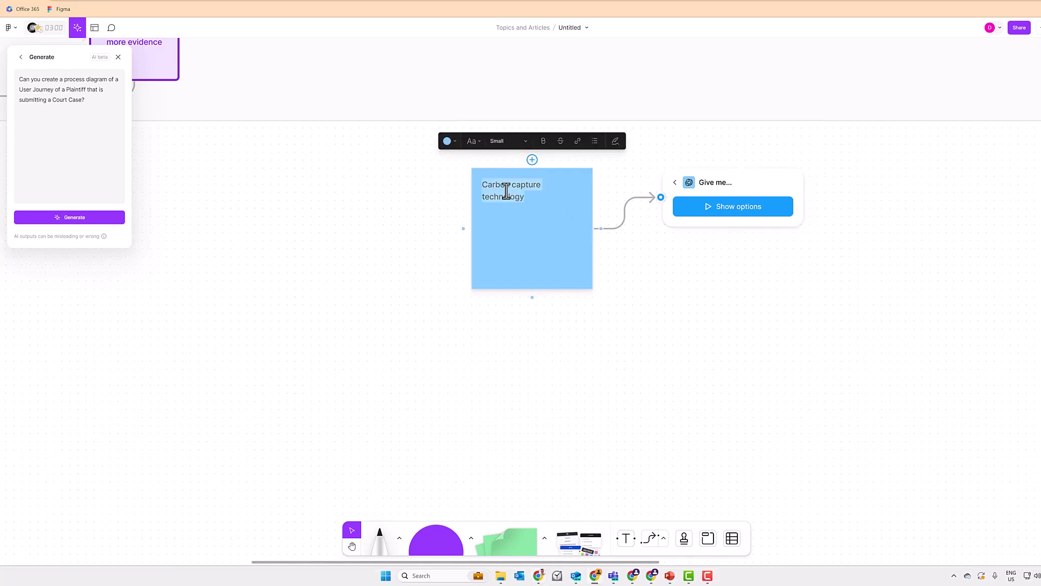
{"action": "key", "text": "ctrl+v"}
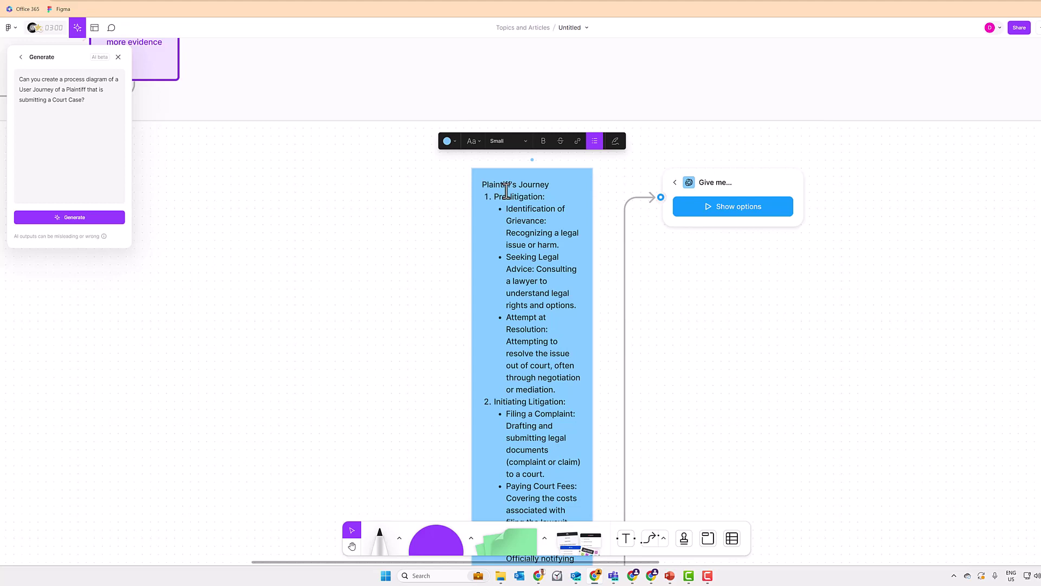
- Show Jambot's options for the Plaintiff's Journey sticky, generate the people involved and review the resulting stickies
{"action": "left_click", "coordinate": [722, 210]}
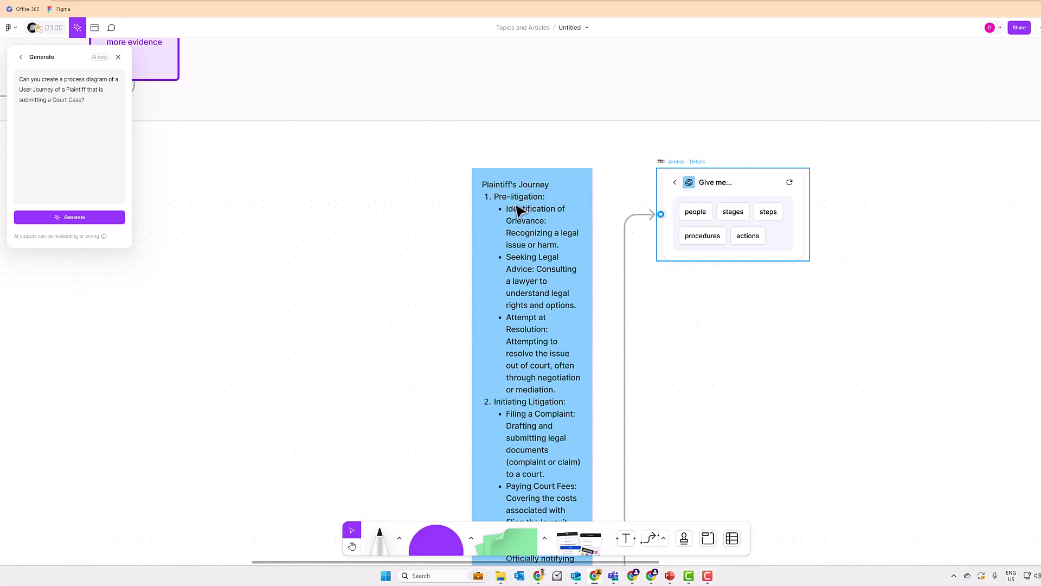
{"action": "left_click", "coordinate": [696, 214]}
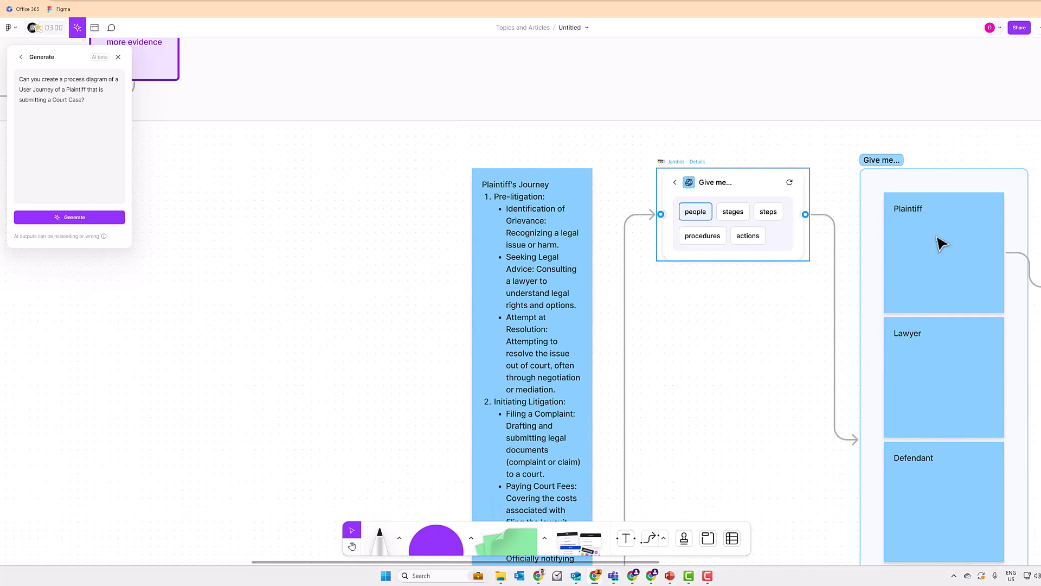
{"action": "scroll", "coordinate": [944, 347], "scroll_direction": "down", "scroll_amount": 5}
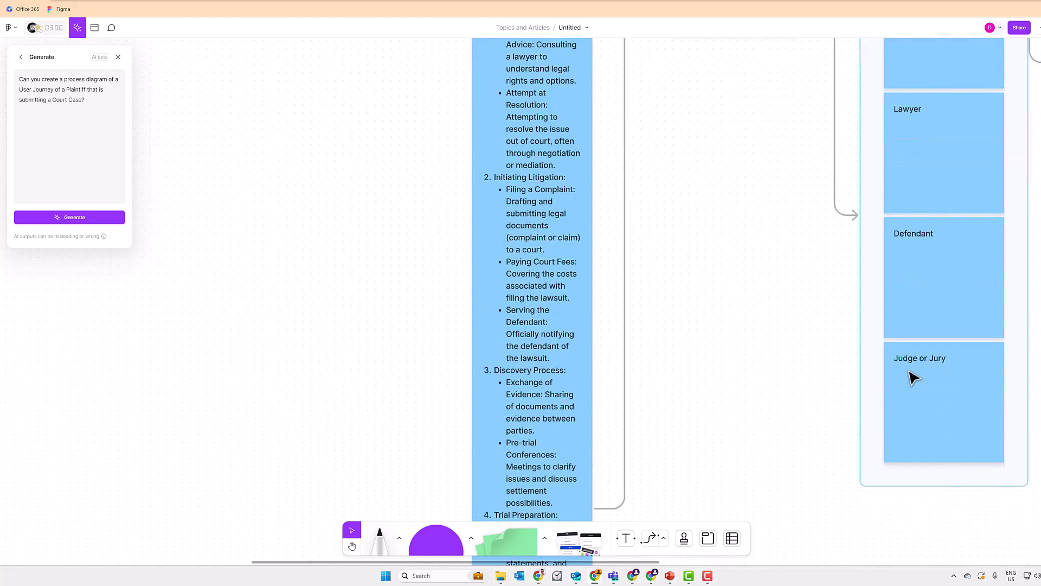
{"action": "scroll", "coordinate": [922, 370], "scroll_direction": "up", "scroll_amount": 5}
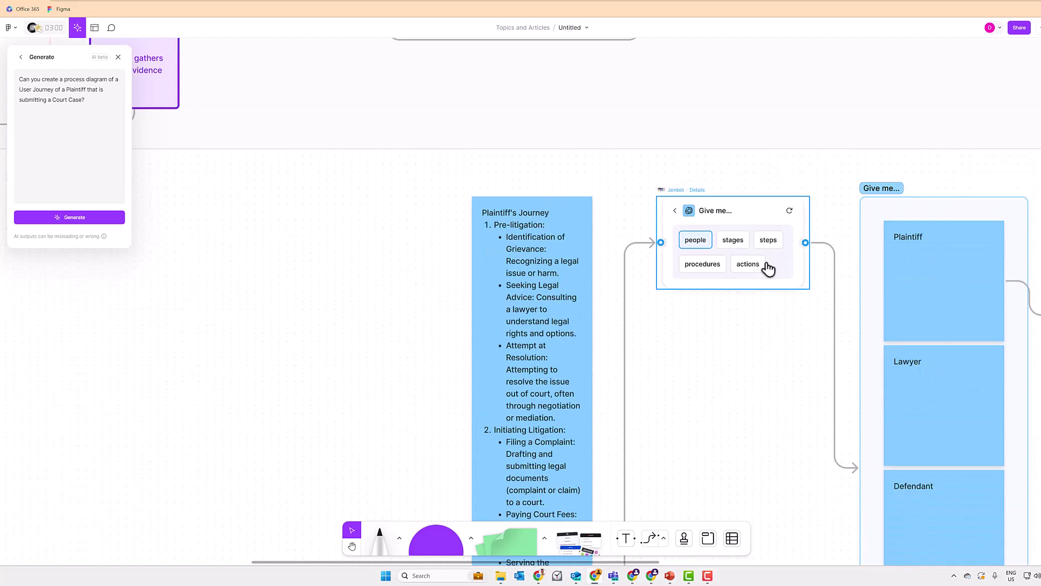
- Generate the stages from the Plaintiff's Journey with Jambot and move their section to the left of the journey sticky
{"action": "left_click", "coordinate": [734, 239]}
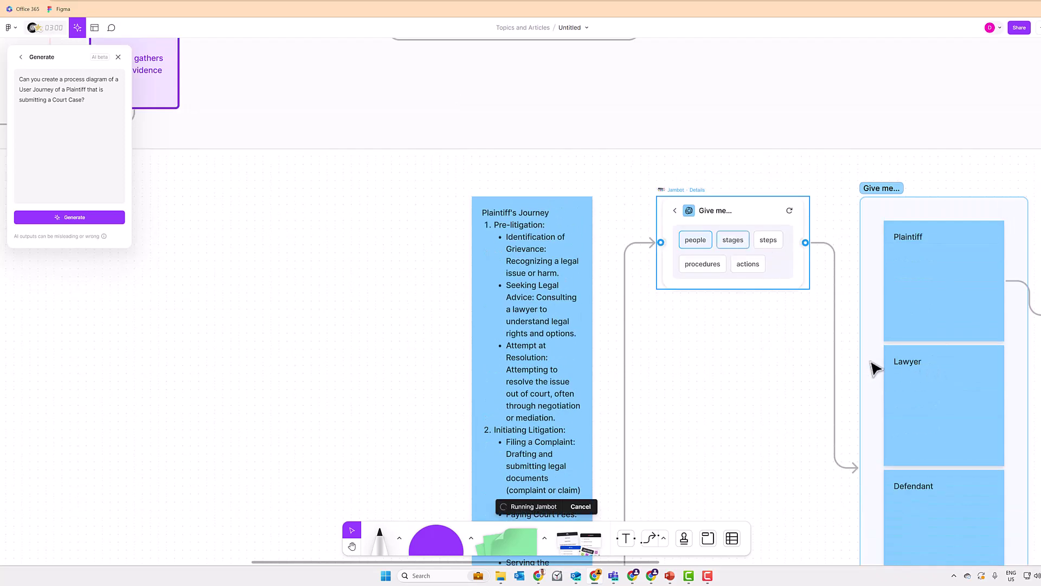
{"action": "scroll", "coordinate": [873, 369], "scroll_direction": "down", "scroll_amount": 5}
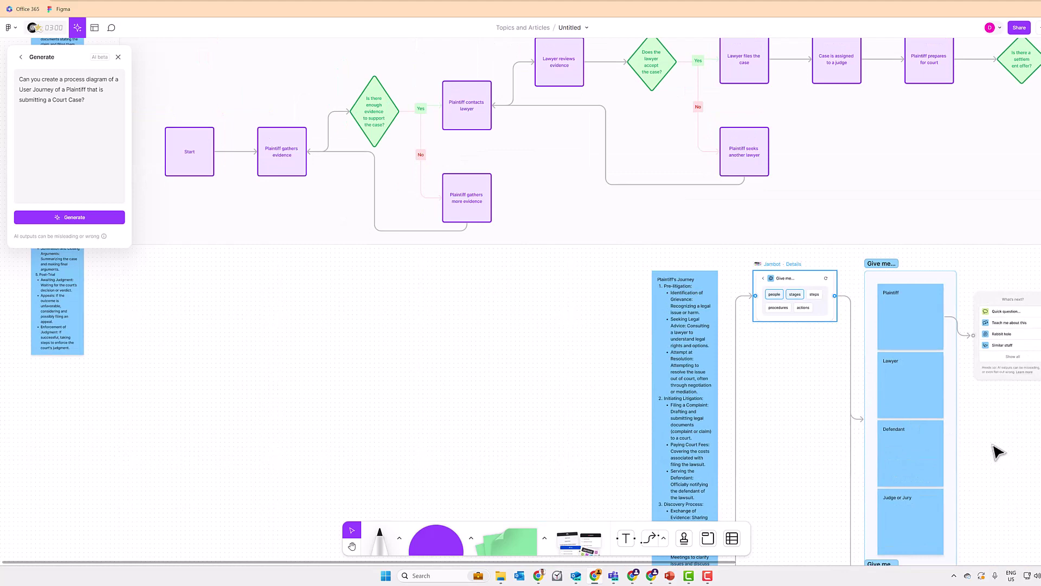
{"action": "key", "text": "space"}
{"action": "left_click_drag", "start_coordinate": [998, 453], "coordinate": [931, 138]}
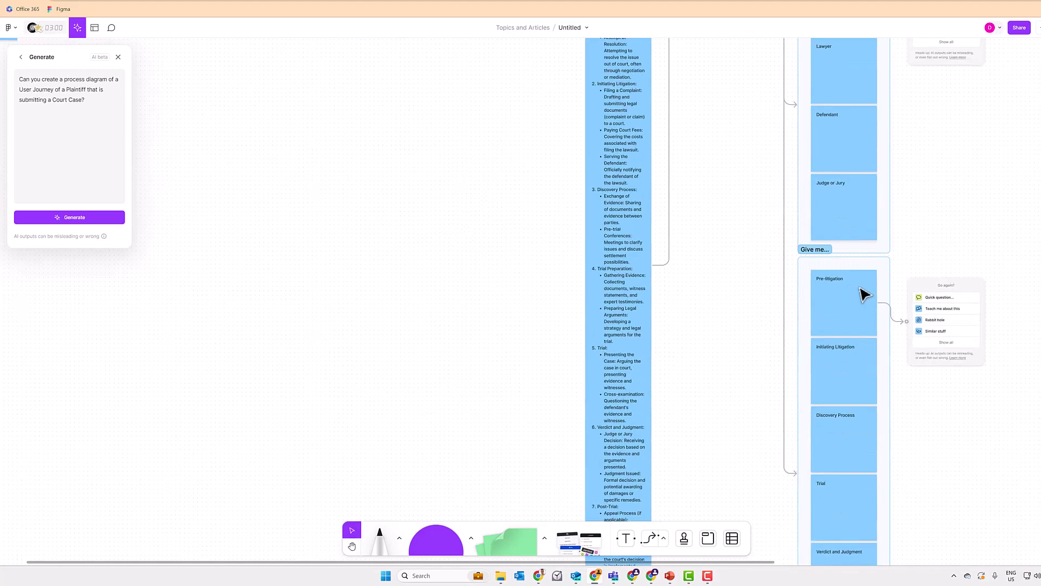
{"action": "left_click_drag", "start_coordinate": [821, 251], "coordinate": [330, 70]}
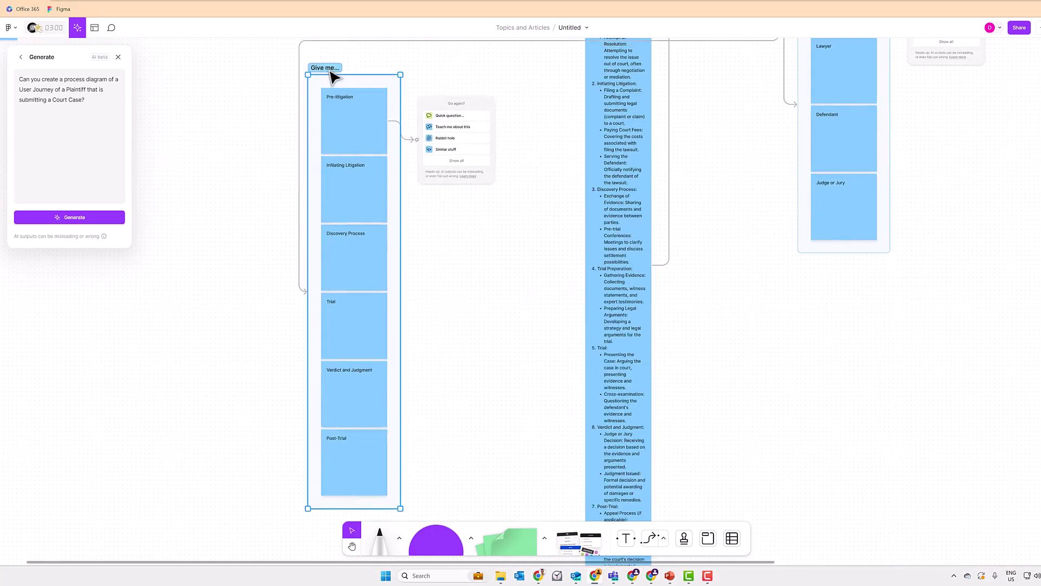
{"action": "scroll", "coordinate": [384, 196], "scroll_direction": "up", "scroll_amount": 1}
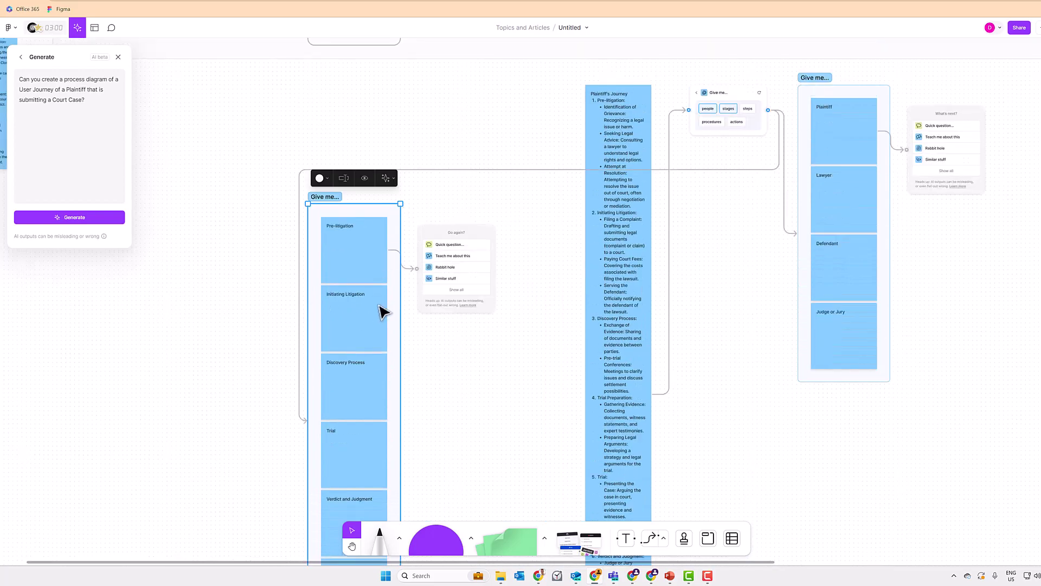
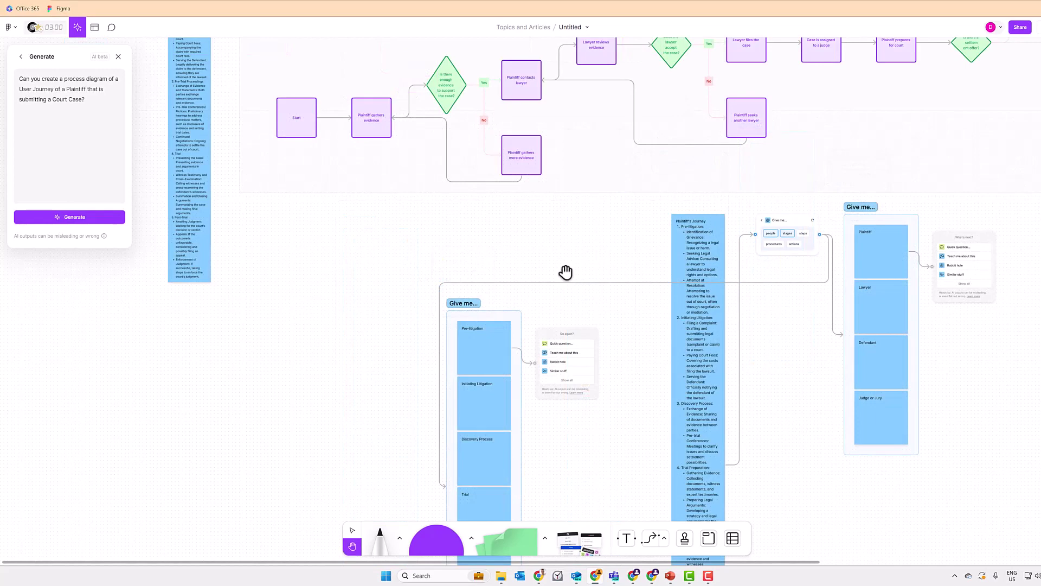
- Duplicate the Pre-litigation, Initiating Litigation, Discovery Process and Trial stickies and place the copies in the empty area left of the stages section
{"action": "left_click_drag", "start_coordinate": [563, 272], "coordinate": [727, 99]}
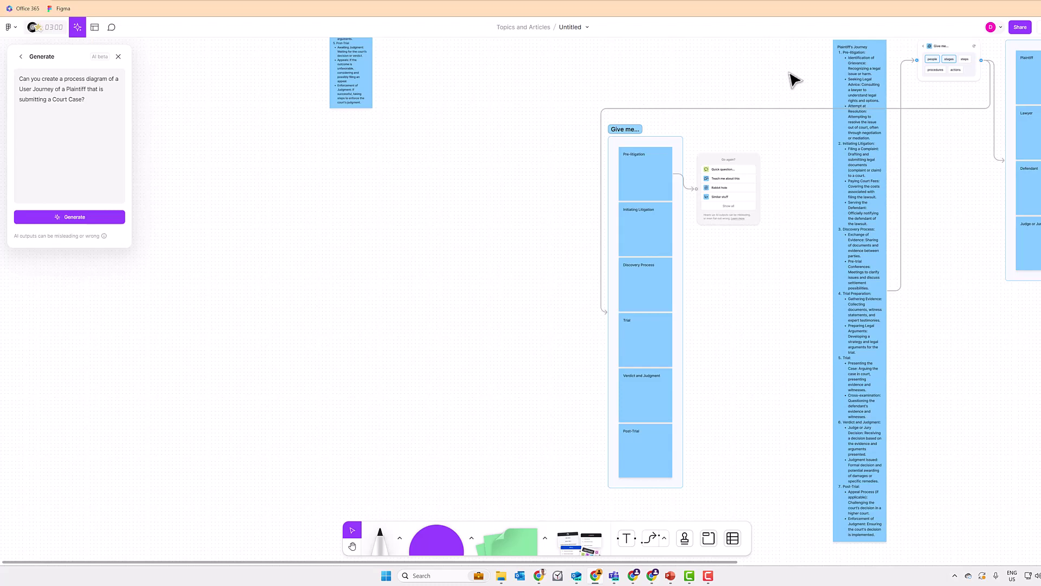
{"action": "left_click", "coordinate": [642, 177]}
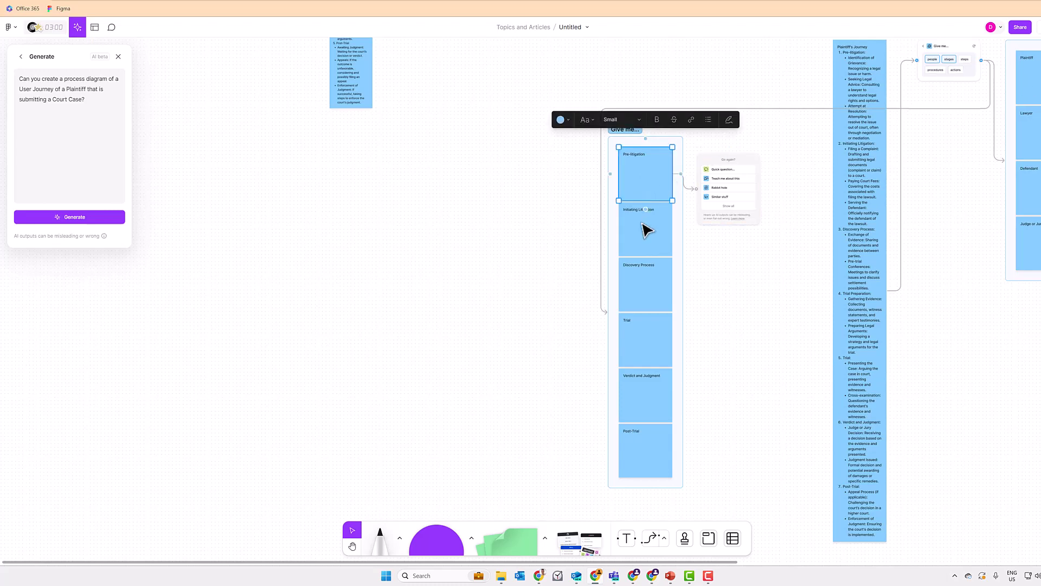
{"action": "left_click", "coordinate": [642, 224], "text": "shift"}
{"action": "left_click", "coordinate": [643, 277], "text": "shift"}
{"action": "left_click", "coordinate": [659, 341], "text": "shift"}
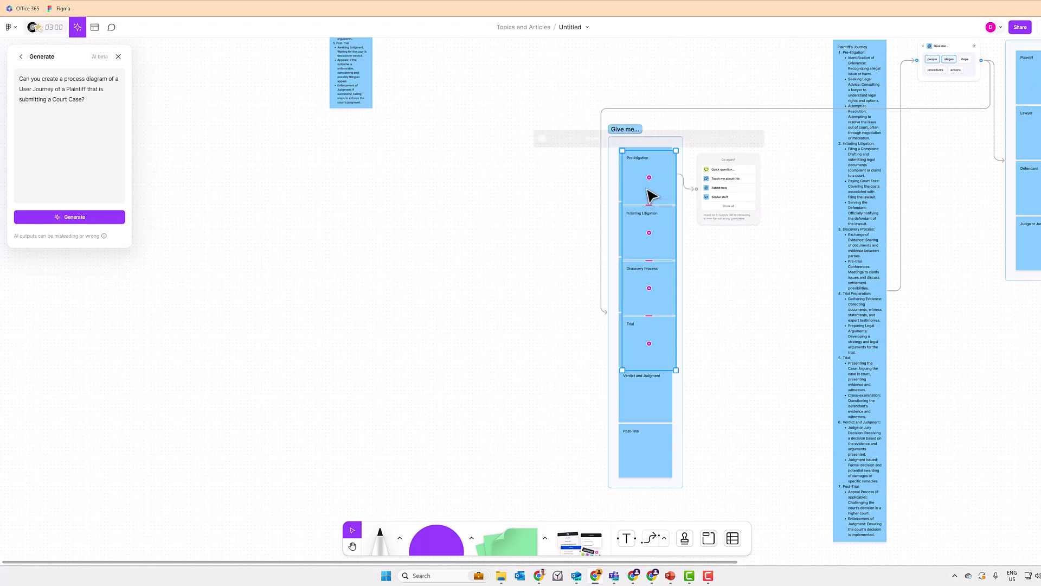
{"action": "left_click_drag", "start_coordinate": [654, 219], "coordinate": [3, 374]}
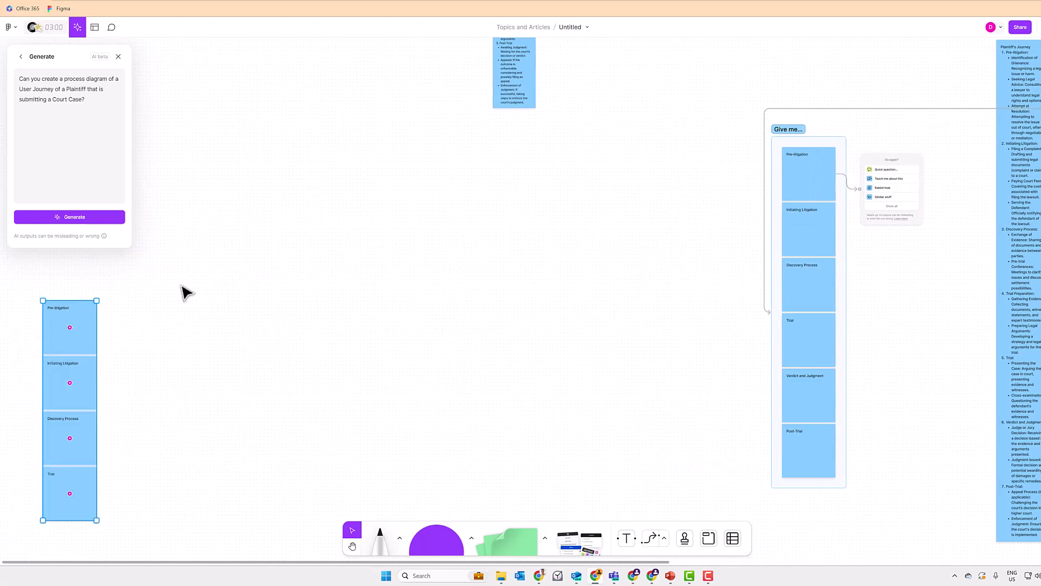
{"action": "left_click_drag", "start_coordinate": [86, 339], "coordinate": [235, 270]}
- Arrange the copied Pre-litigation, Initiating Litigation, Discovery Process and Trial stickies in one evenly spaced horizontal row
{"action": "left_click", "coordinate": [249, 309]}
{"action": "left_click_drag", "start_coordinate": [226, 314], "coordinate": [291, 262]}
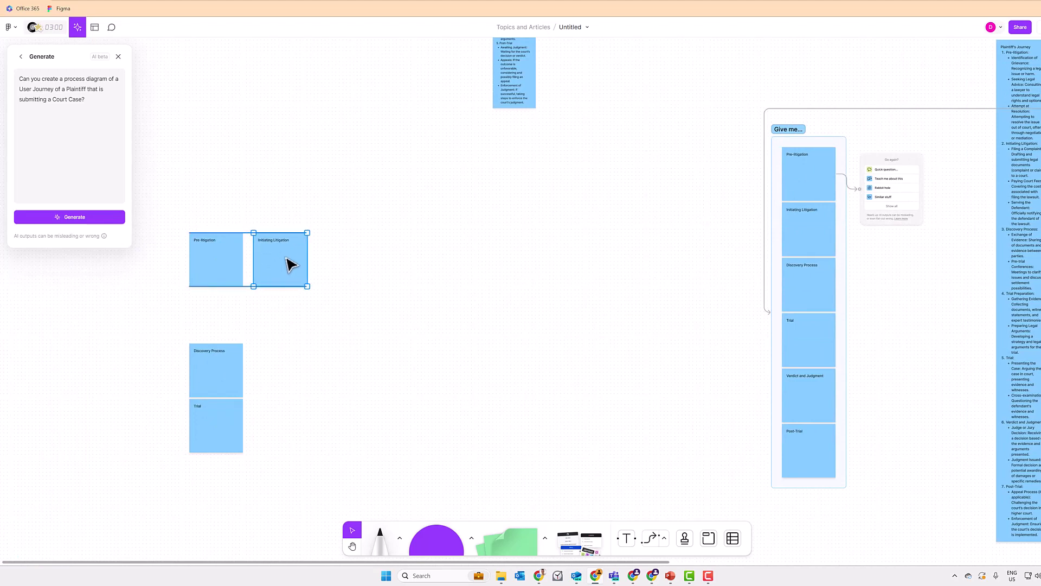
{"action": "left_click_drag", "start_coordinate": [233, 351], "coordinate": [363, 262]}
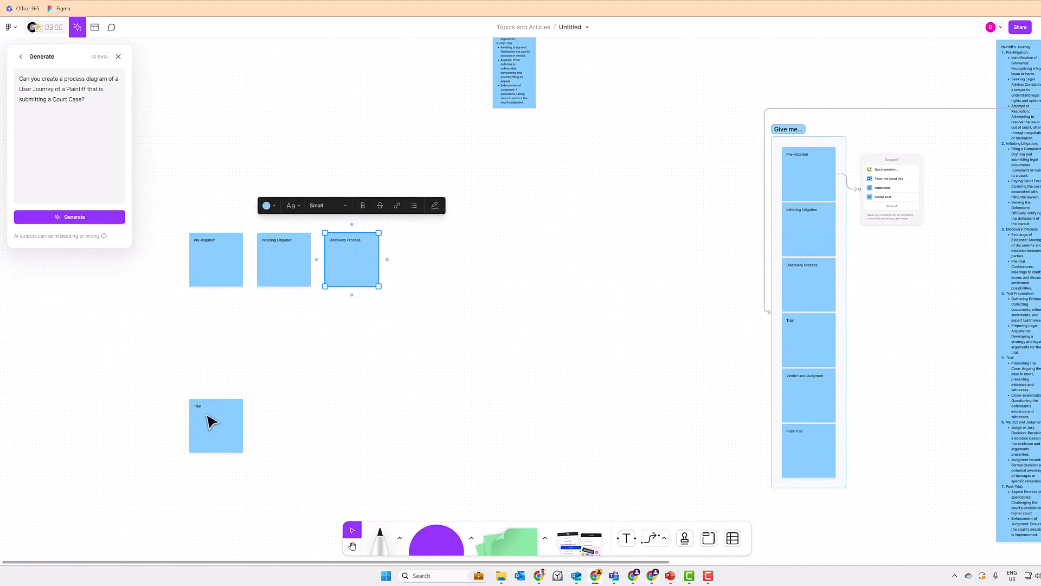
{"action": "left_click_drag", "start_coordinate": [209, 421], "coordinate": [420, 259]}
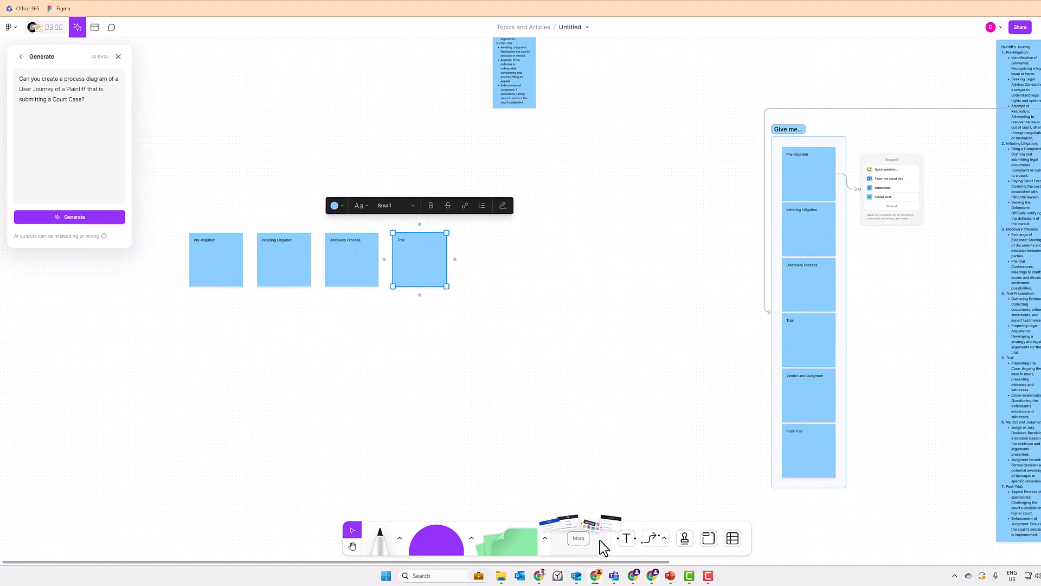
- Duplicate the Plaintiff, Lawyer, Defendant and Judge or Jury stickies and place the copies as a column below and left of the stage row
{"action": "scroll", "coordinate": [755, 562], "scroll_direction": "right", "scroll_amount": 7}
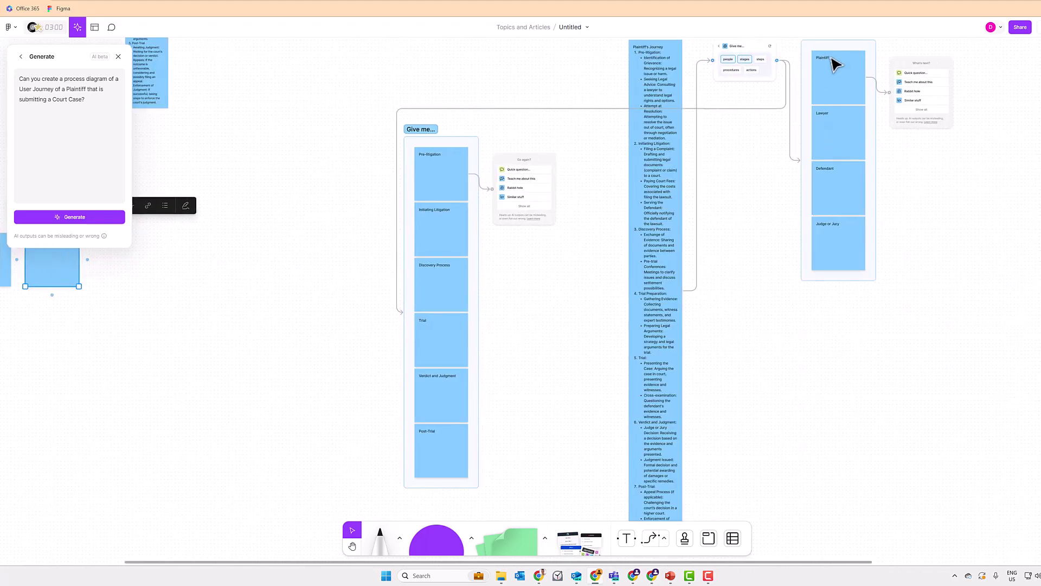
{"action": "left_click", "coordinate": [835, 64]}
{"action": "left_click", "coordinate": [830, 149], "text": "shift"}
{"action": "left_click", "coordinate": [831, 201], "text": "shift"}
{"action": "left_click", "coordinate": [840, 255], "text": "shift"}
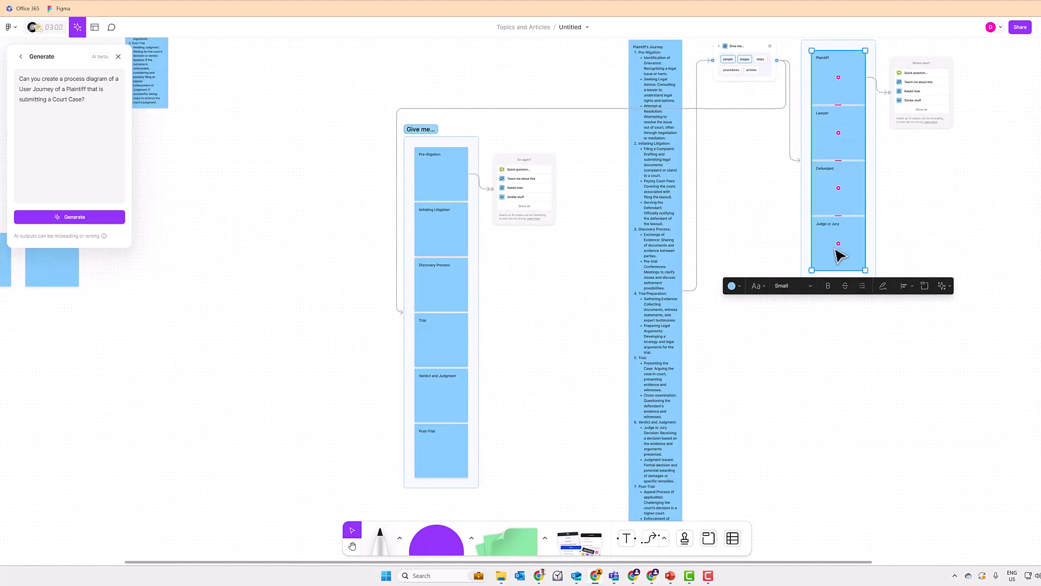
{"action": "left_click_drag", "start_coordinate": [853, 188], "coordinate": [150, 433]}
{"action": "left_click_drag", "start_coordinate": [109, 282], "coordinate": [228, 548]}
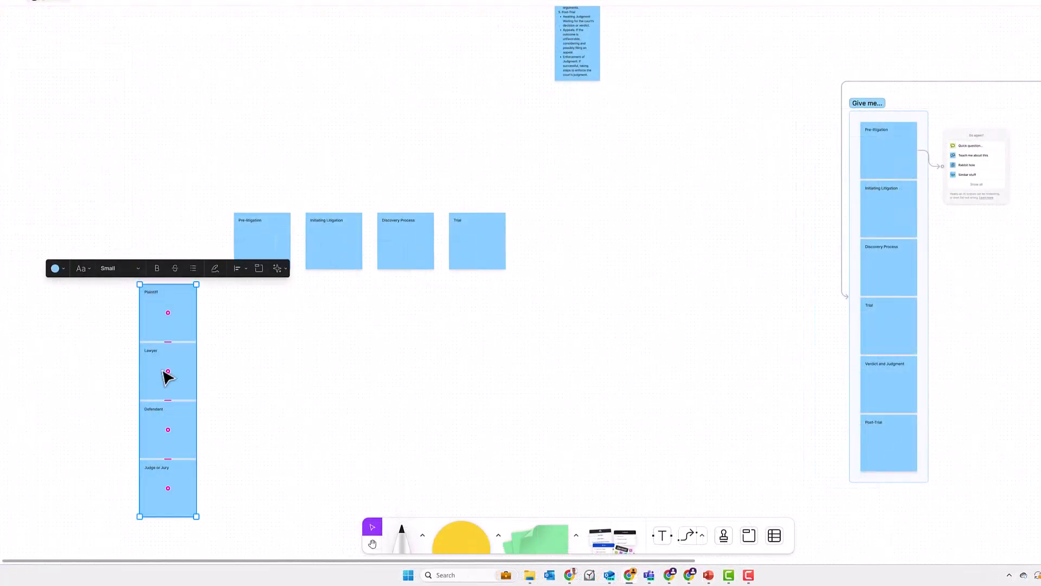
- Recolor the copied Plaintiff, Lawyer, Defendant and Judge or Jury stickies yellow and deselect them
{"action": "left_click", "coordinate": [55, 267]}
{"action": "left_click", "coordinate": [79, 248]}
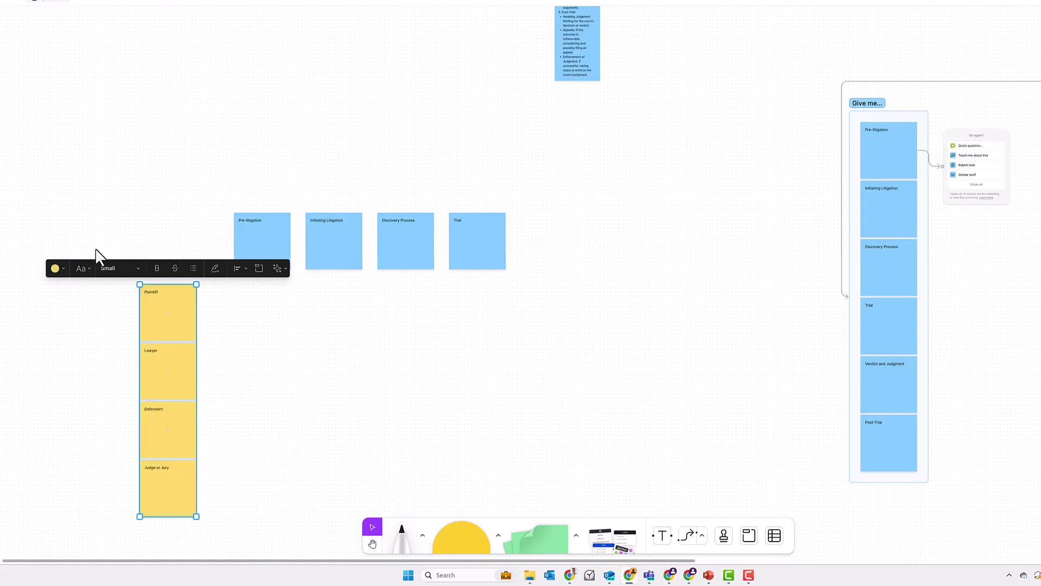
{"action": "left_click", "coordinate": [193, 156]}
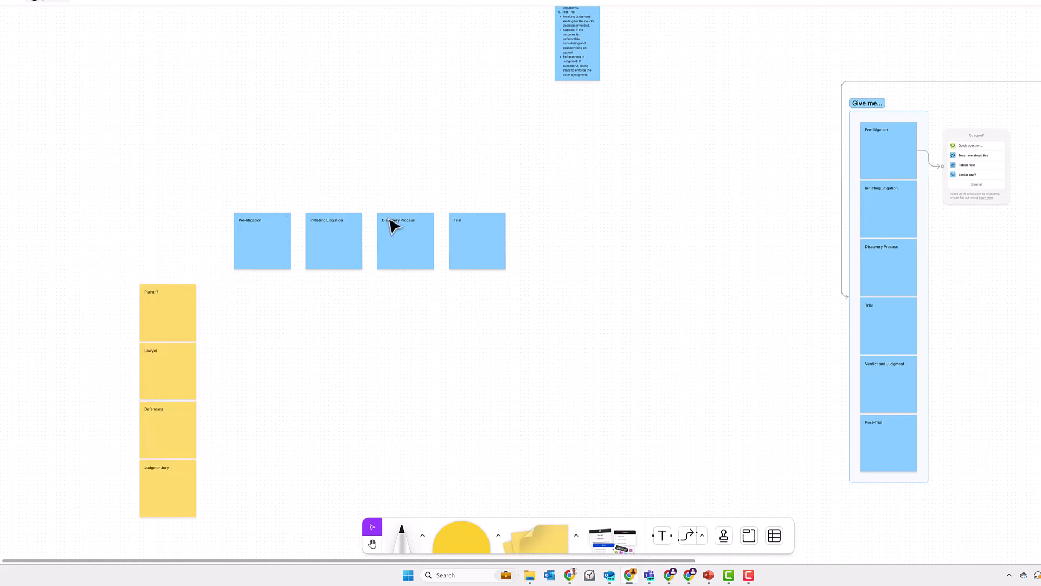
- Check the flow chart for journey steps and add a blank yellow sticky under Pre-litigation in the Plaintiff row
{"action": "scroll", "coordinate": [578, 429], "scroll_direction": "up", "scroll_amount": 3}
{"action": "scroll", "coordinate": [578, 423], "scroll_direction": "up", "scroll_amount": 3}
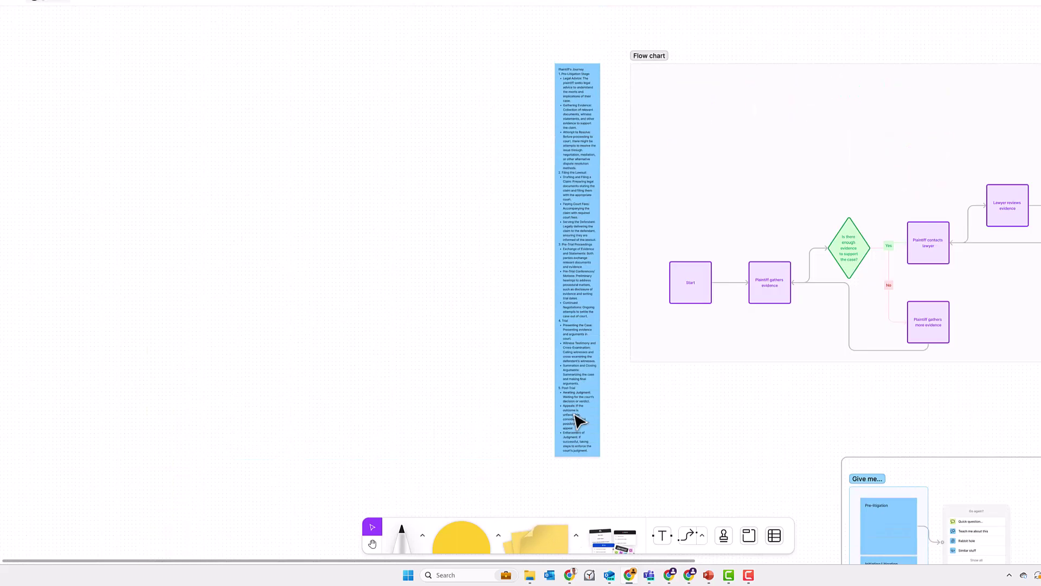
{"action": "scroll", "coordinate": [727, 380], "scroll_direction": "down", "scroll_amount": 6}
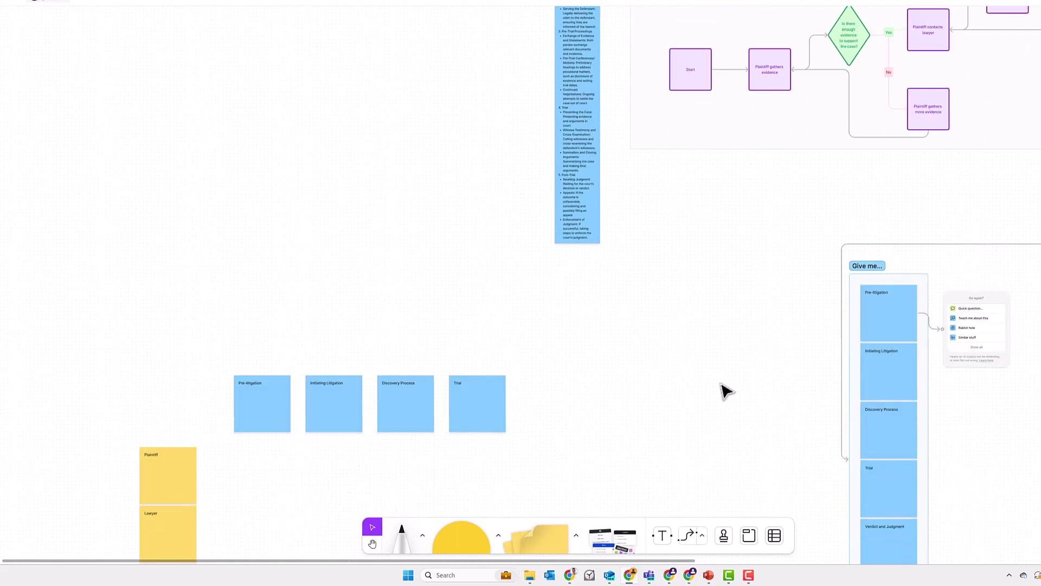
{"action": "scroll", "coordinate": [719, 406], "scroll_direction": "down", "scroll_amount": 1}
{"action": "mouse_move", "coordinate": [576, 537]}
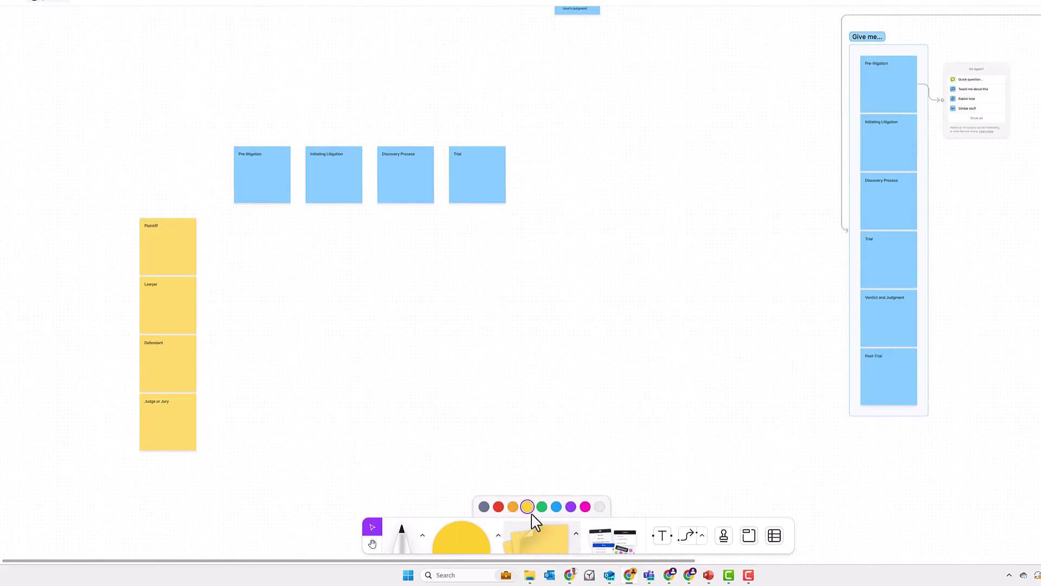
{"action": "left_click", "coordinate": [540, 538]}
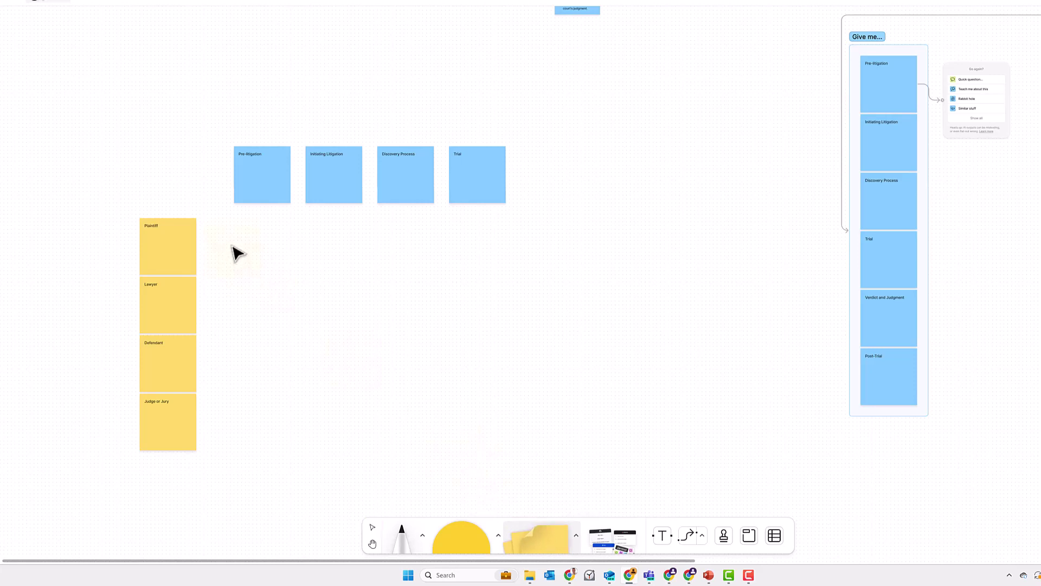
{"action": "left_click", "coordinate": [263, 240]}
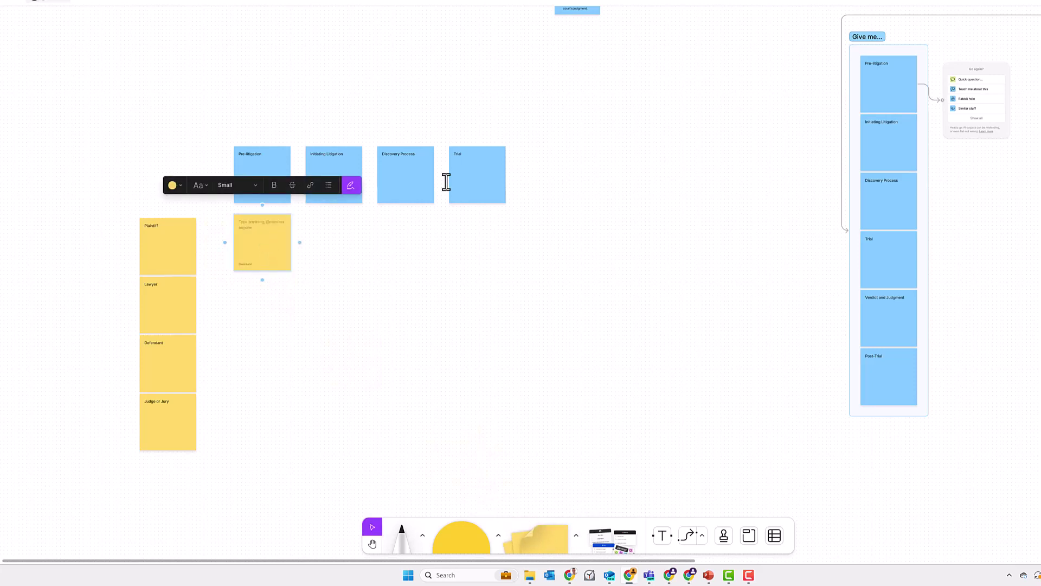
- Copy the text "Plaintiff gathers evidence" from the flow chart into the blank yellow sticky under Pre-litigation
{"action": "scroll", "coordinate": [660, 147], "scroll_direction": "up", "scroll_amount": 5}
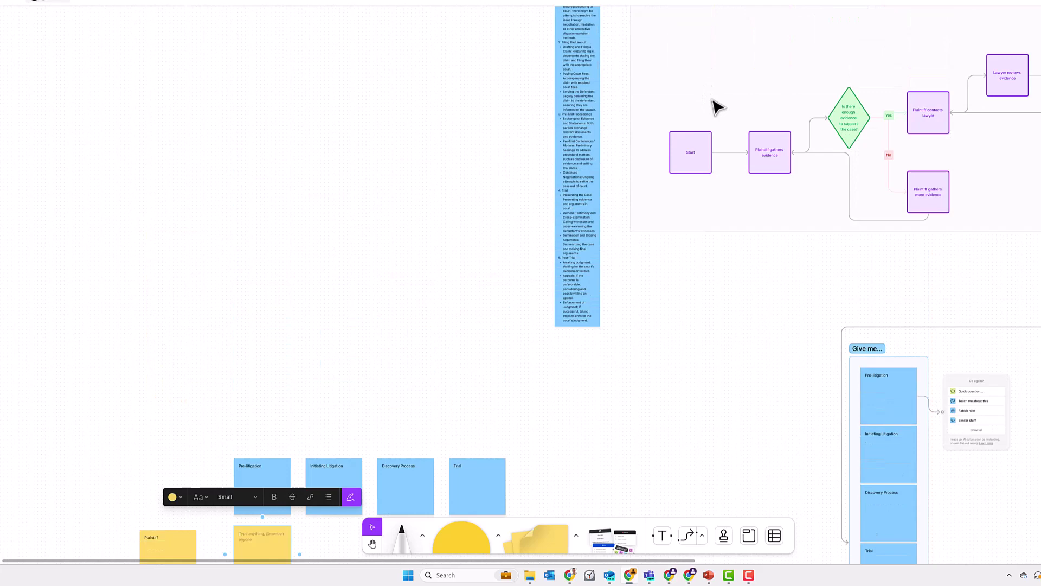
{"action": "double_click", "coordinate": [771, 152]}
{"action": "key", "text": "ctrl+c"}
{"action": "scroll", "coordinate": [293, 423], "scroll_direction": "down", "scroll_amount": 3}
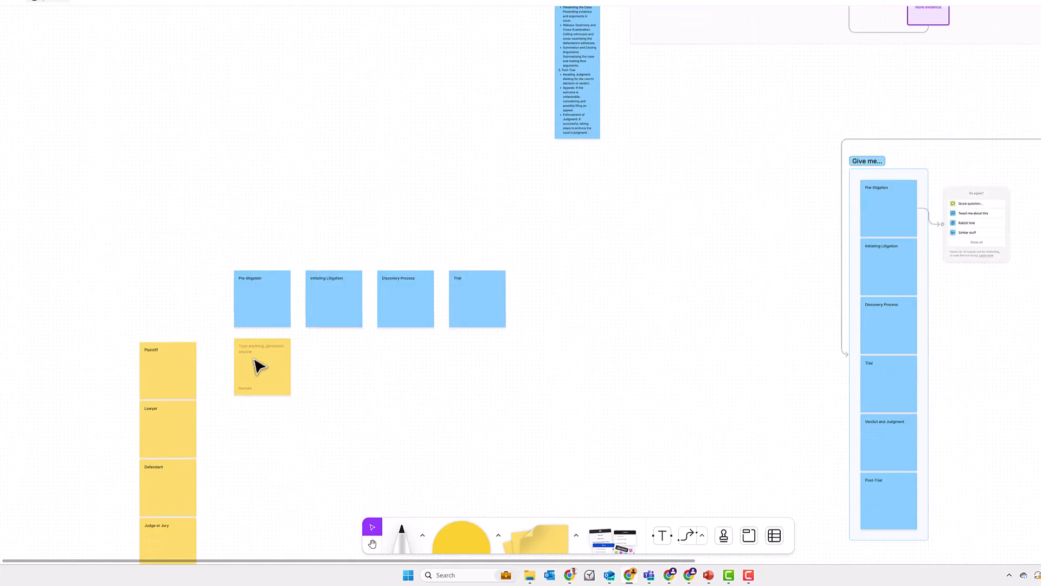
{"action": "double_click", "coordinate": [252, 349]}
{"action": "key", "text": "ctrl+v"}
{"action": "key", "text": "Escape"}
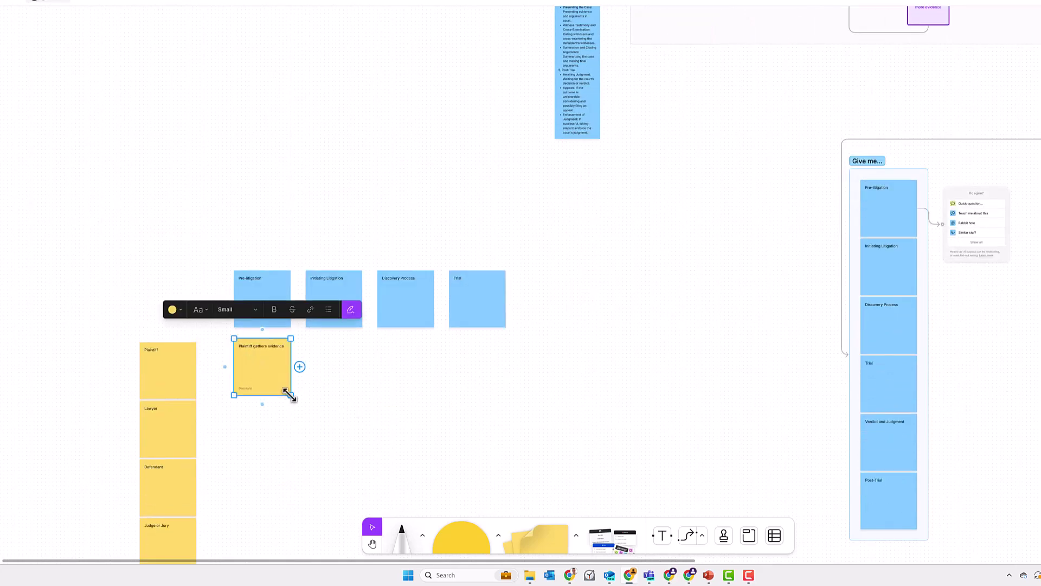
- Shrink the "Plaintiff gathers evidence" sticky to about half a stage sticky's width and place two copies of it around the original
{"action": "left_click_drag", "start_coordinate": [286, 395], "coordinate": [262, 361]}
{"action": "scroll", "coordinate": [274, 409], "scroll_direction": "up", "scroll_amount": 5}
{"action": "left_click_drag", "start_coordinate": [275, 431], "coordinate": [432, 302]}
{"action": "left_click", "coordinate": [388, 194]}
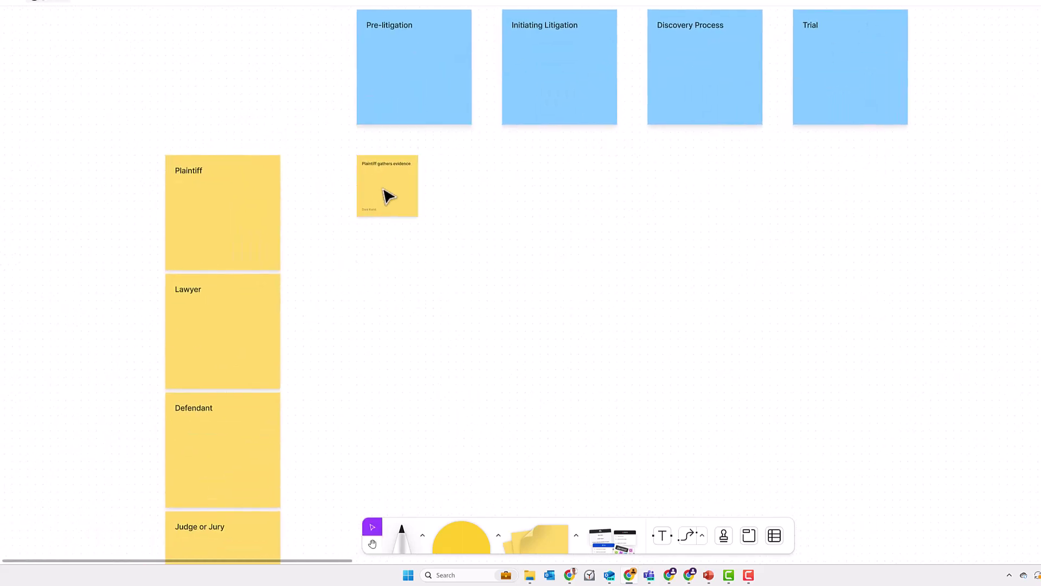
{"action": "left_click_drag", "start_coordinate": [388, 195], "coordinate": [385, 263], "text": "alt"}
{"action": "left_click", "coordinate": [595, 239]}
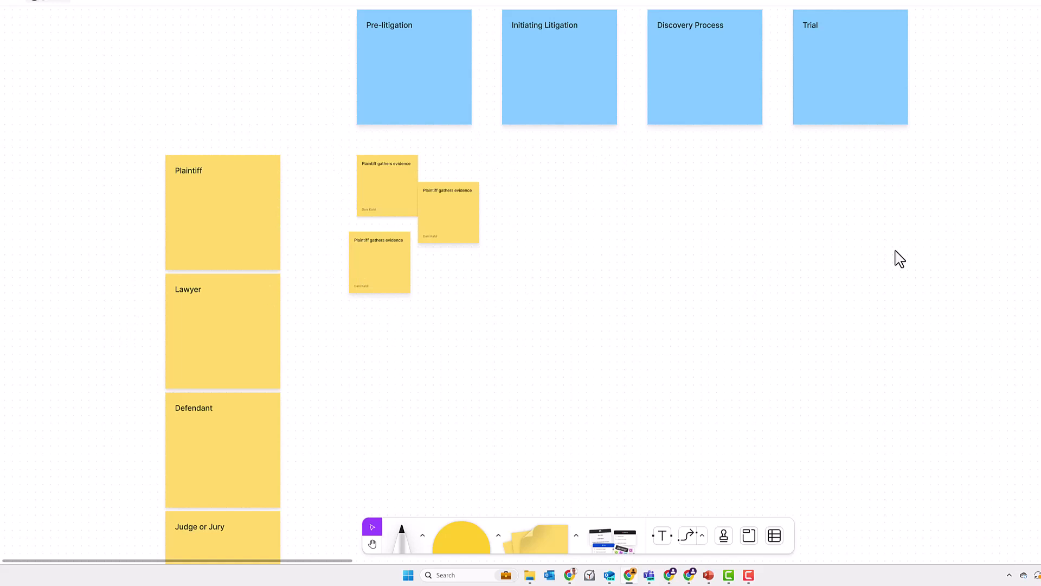
- Review the AI-generated flow chart from Start through Case closed, then return to the journey map grid of stages and people
{"action": "scroll", "coordinate": [898, 259], "scroll_direction": "up", "scroll_amount": 10}
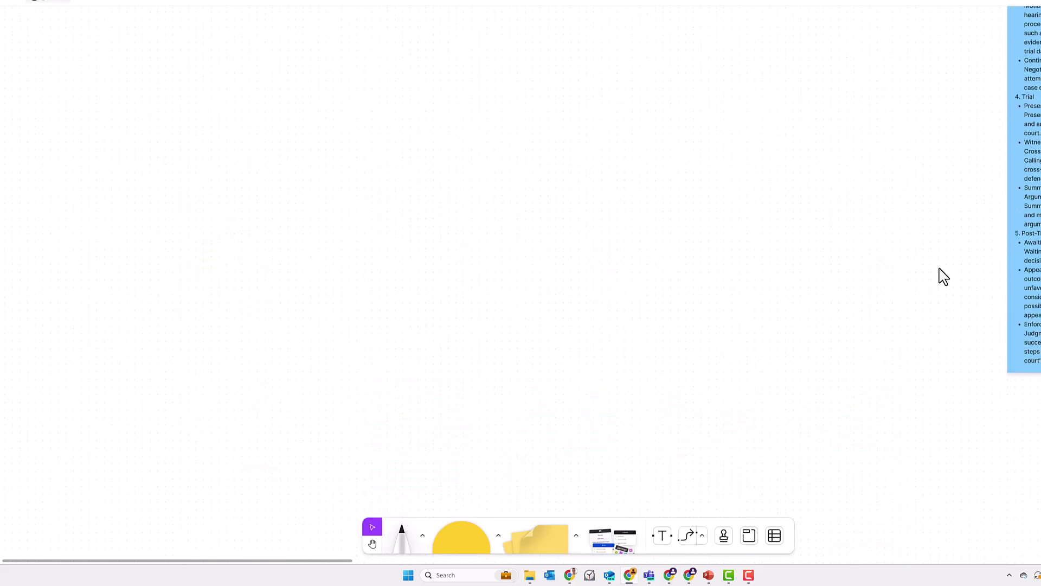
{"action": "scroll", "coordinate": [943, 276], "scroll_direction": "up", "scroll_amount": 10}
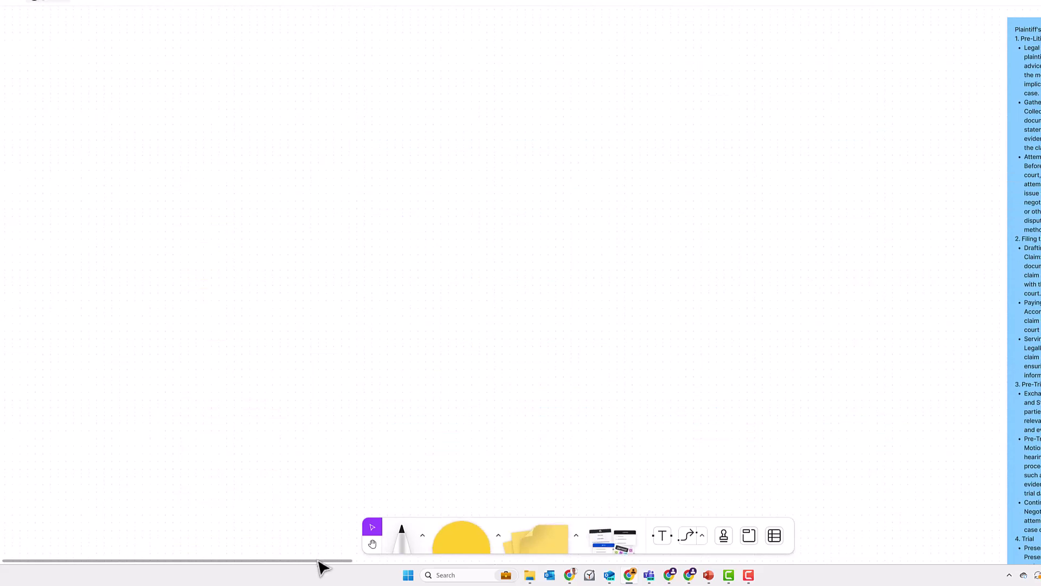
{"action": "left_click_drag", "start_coordinate": [320, 562], "coordinate": [686, 567]}
{"action": "scroll", "coordinate": [839, 409], "scroll_direction": "down", "scroll_amount": 5}
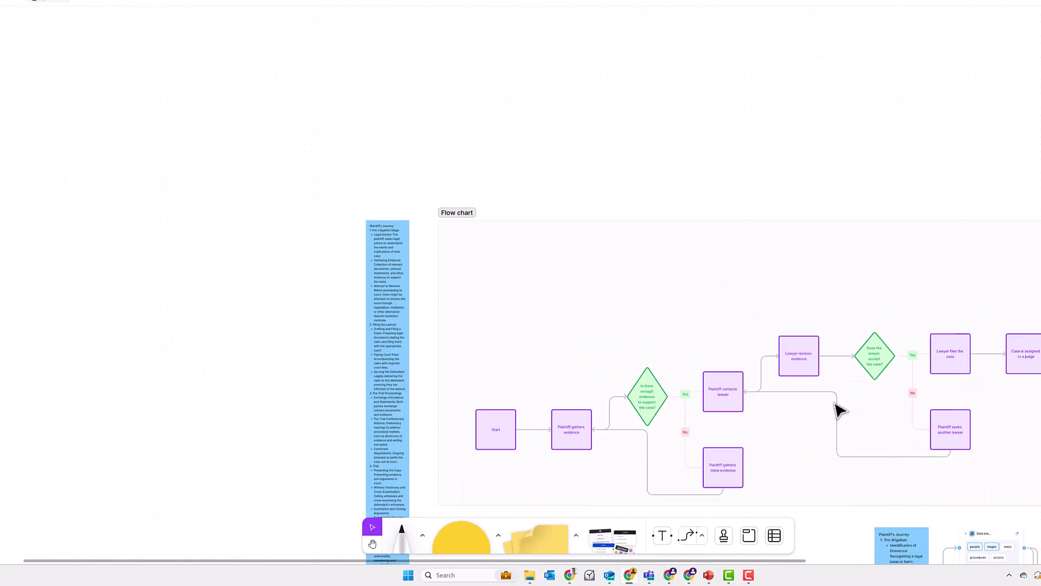
{"action": "left_click_drag", "start_coordinate": [799, 567], "coordinate": [953, 564]}
{"action": "scroll", "coordinate": [983, 449], "scroll_direction": "down", "scroll_amount": 3}
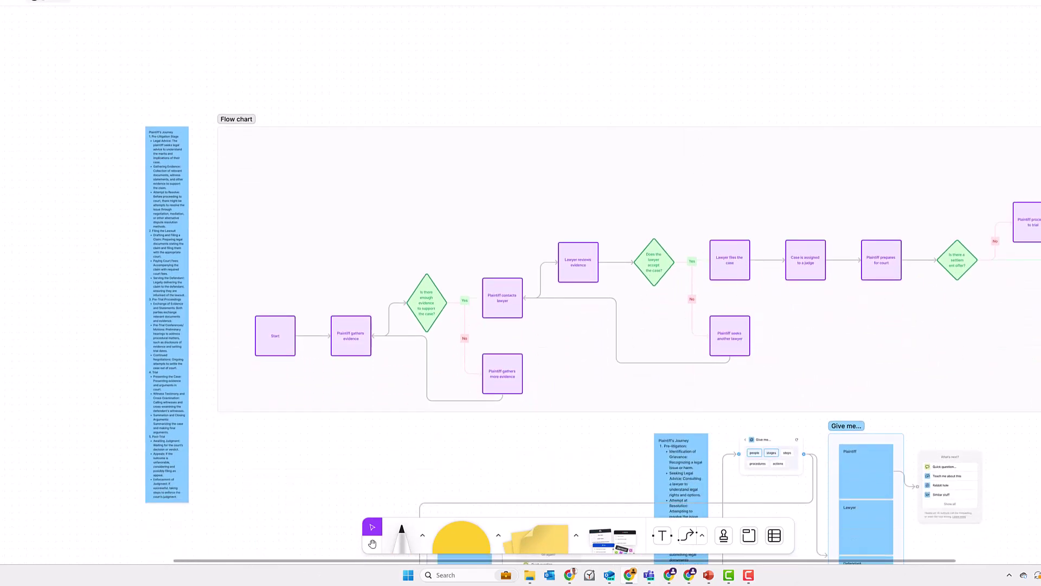
{"action": "left_click_drag", "start_coordinate": [812, 566], "coordinate": [1036, 568]}
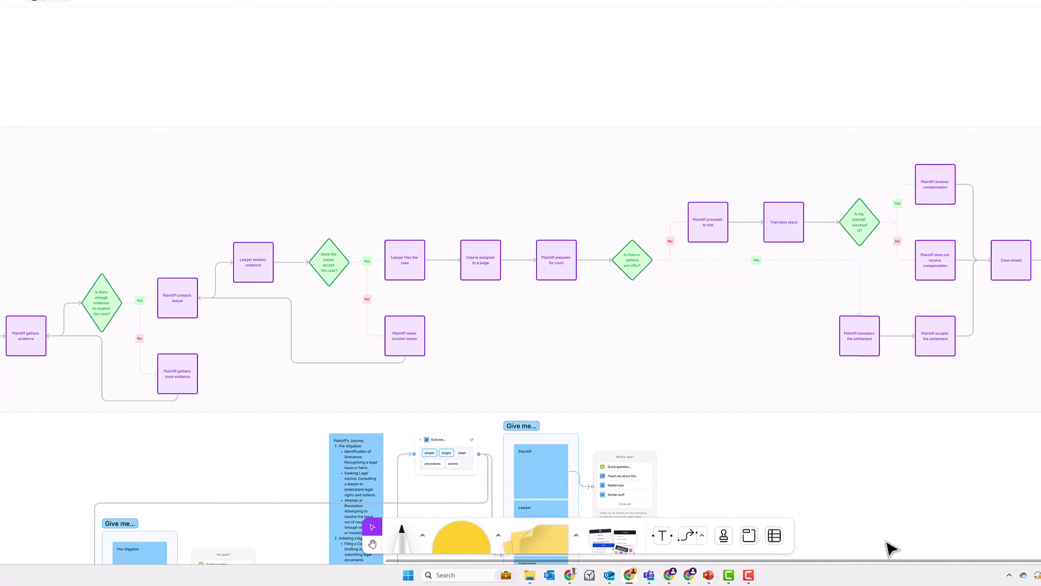
{"action": "left_click_drag", "start_coordinate": [897, 570], "coordinate": [84, 581]}
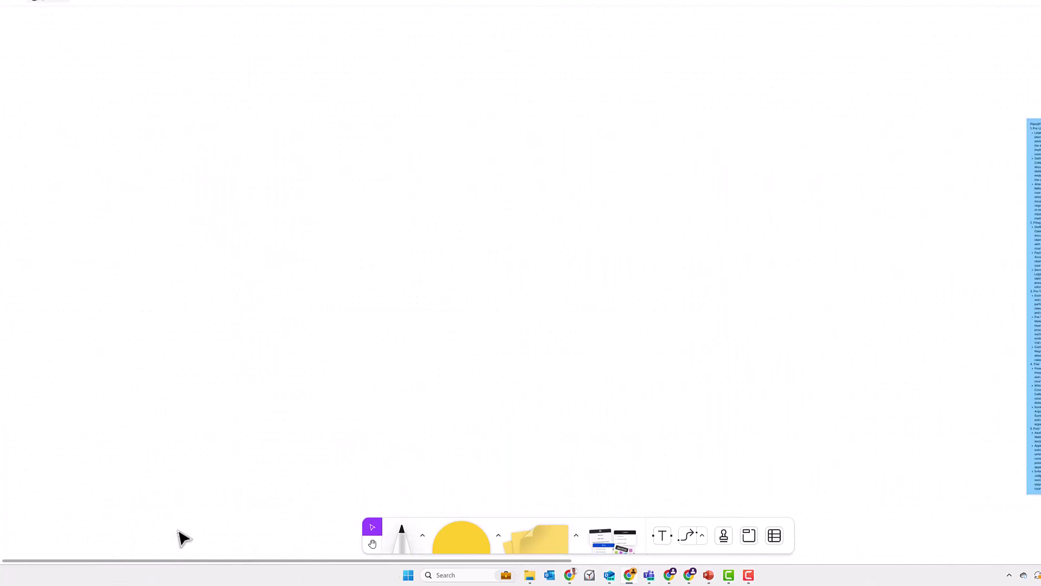
{"action": "scroll", "coordinate": [611, 418], "scroll_direction": "down", "scroll_amount": 8}
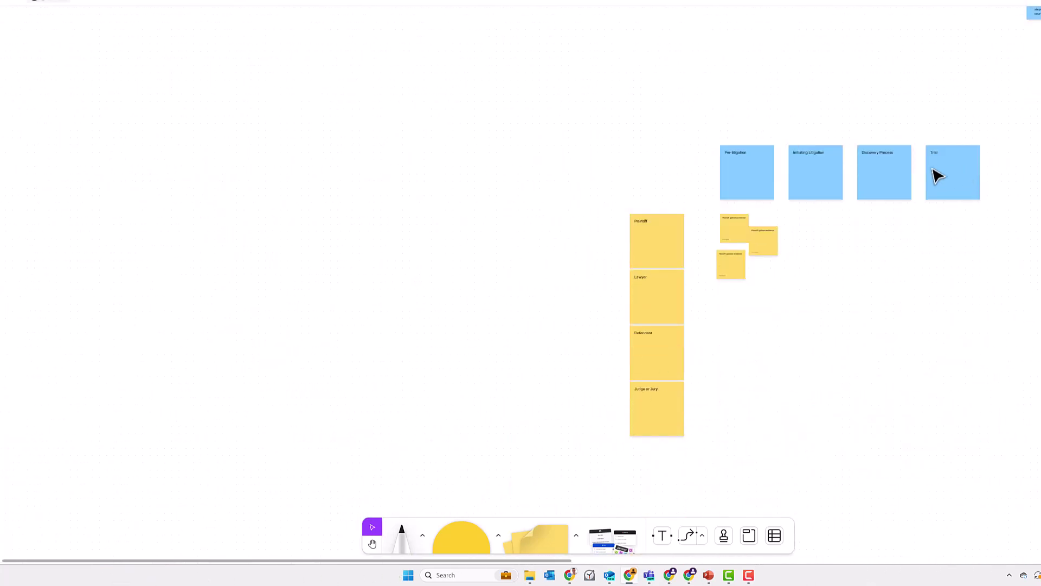